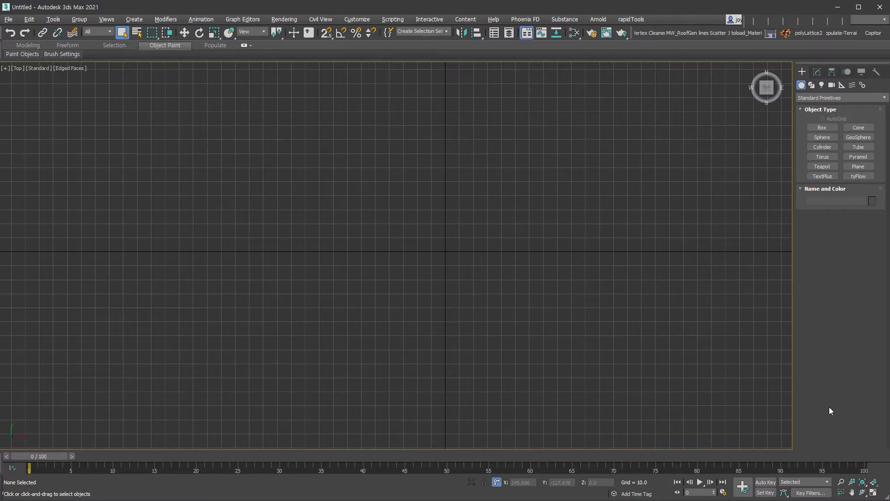
- Draw a six-sided NGon spline near the centre of the grid and set its radius to 200
left_click(811, 85)
left_click(821, 164)
left_click_drag(451, 261, 528, 380)
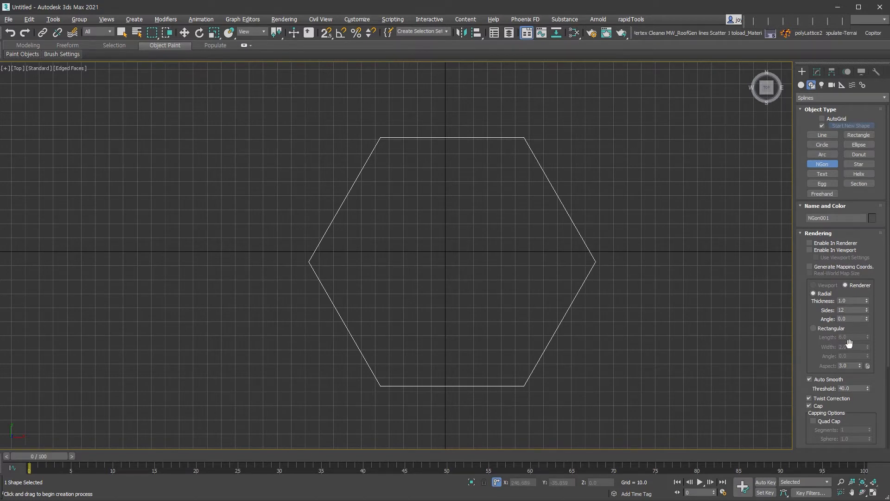
scroll(825, 358, "down", 5)
left_click_drag(862, 400, 784, 386)
type("200")
key("Return")
- Move the hexagon to the world origin by setting its X and Y positions to 0
right_click(483, 247)
right_click(483, 247)
left_click(512, 258)
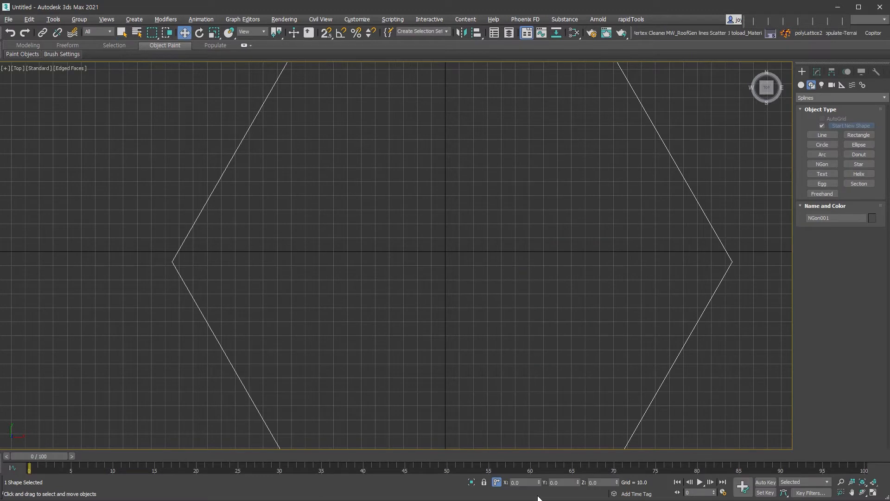
left_click(496, 482)
right_click(539, 482)
right_click(578, 483)
scroll(437, 252, "down", 4)
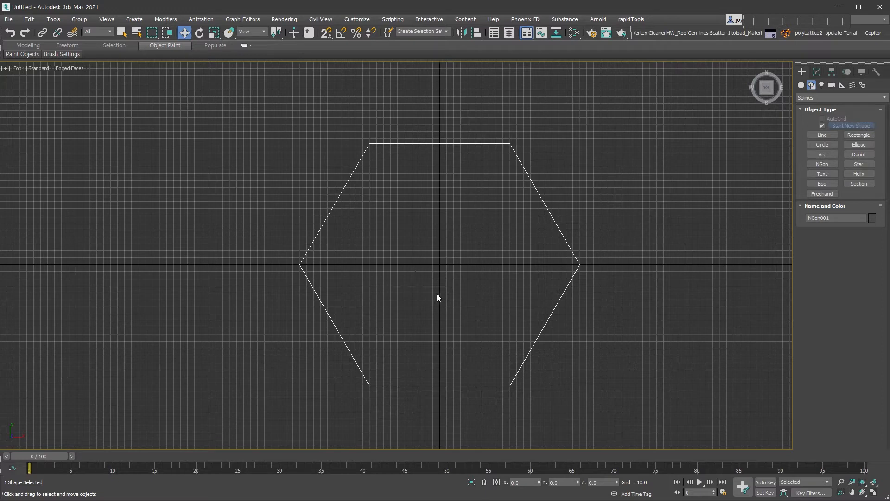
- Clone the hexagon as a copy and make the copy a circular NGon with a radius of 155
key("ctrl+v")
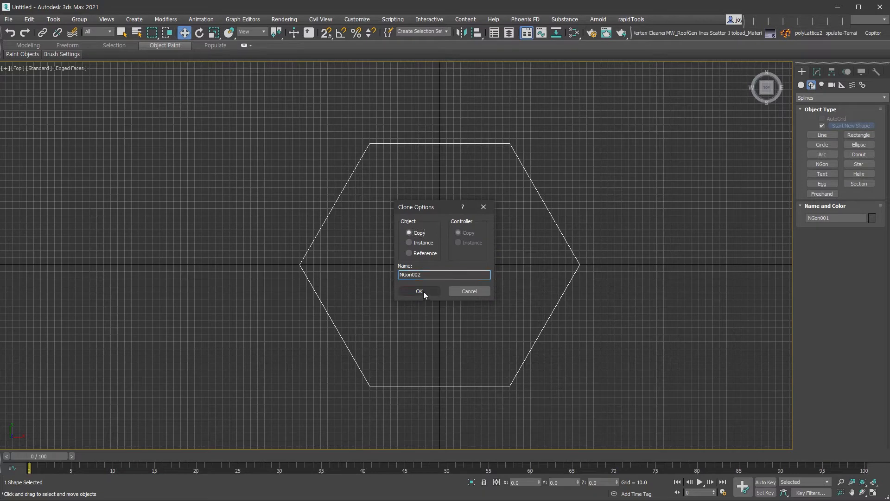
left_click(423, 291)
left_click(816, 72)
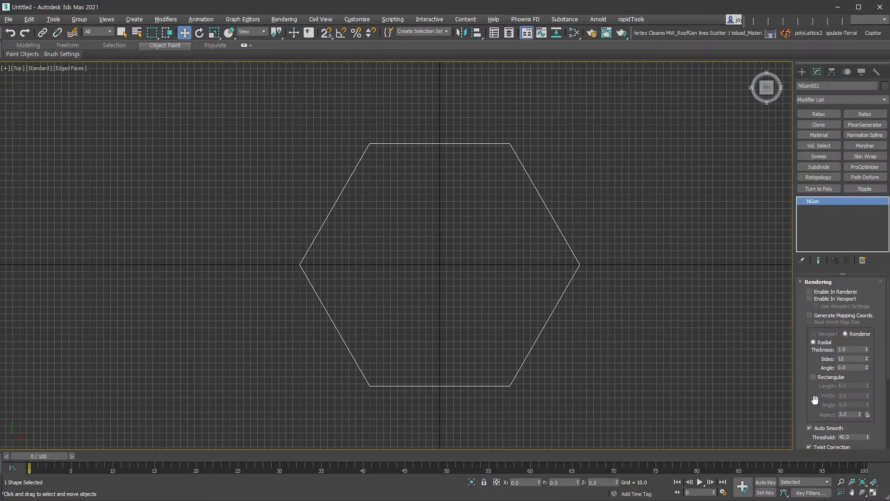
scroll(823, 396, "down", 5)
double_click(856, 399)
type("155")
key("Return")
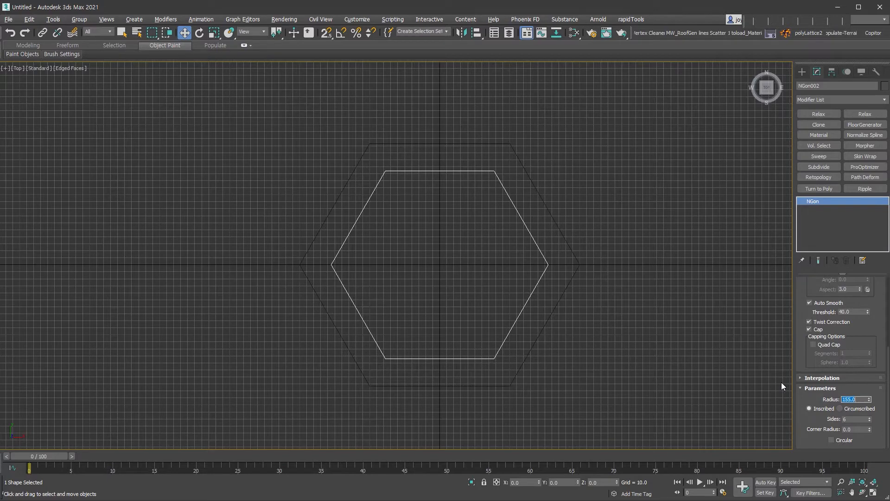
left_click(847, 440)
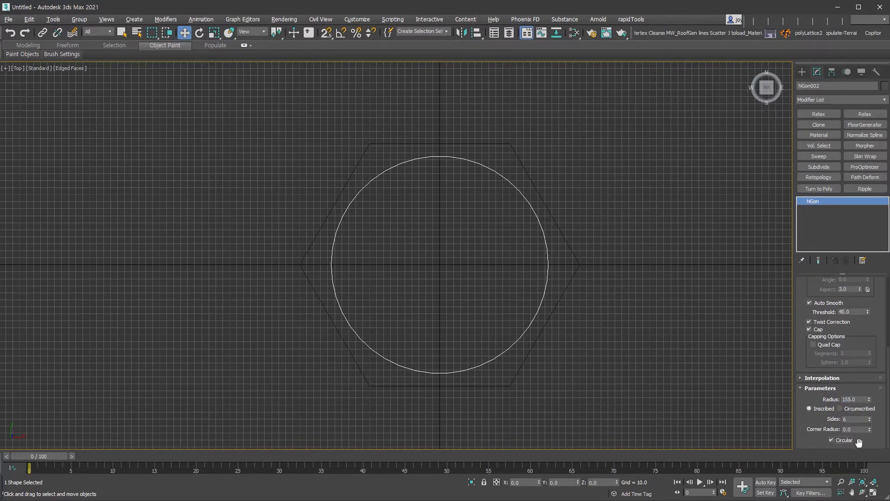
- Hide the grid and attach the outer hexagon to the circle, converted to an Editable Spline
key("g")
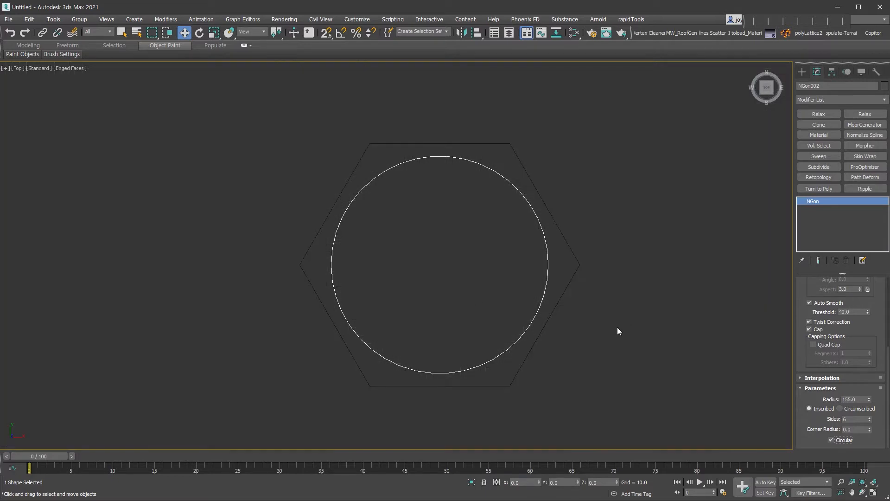
key("alt+e")
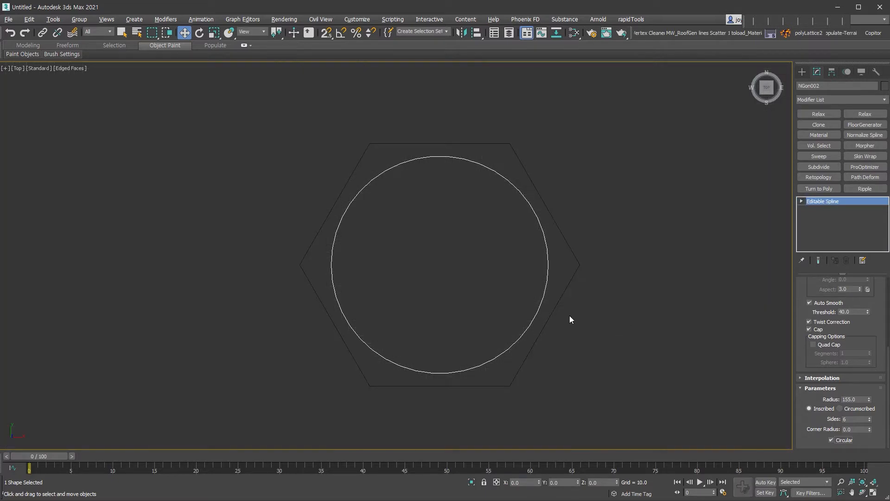
left_click_drag(882, 405, 879, 274)
scroll(879, 274, "down", 6)
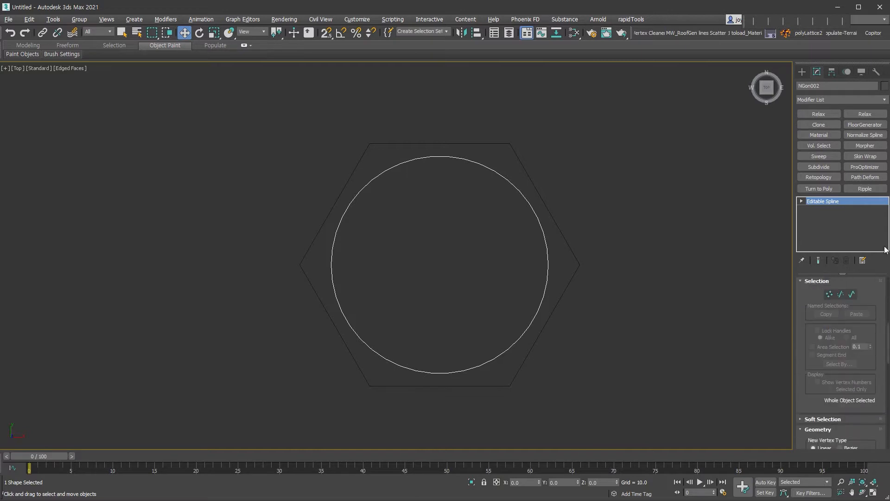
left_click(821, 371)
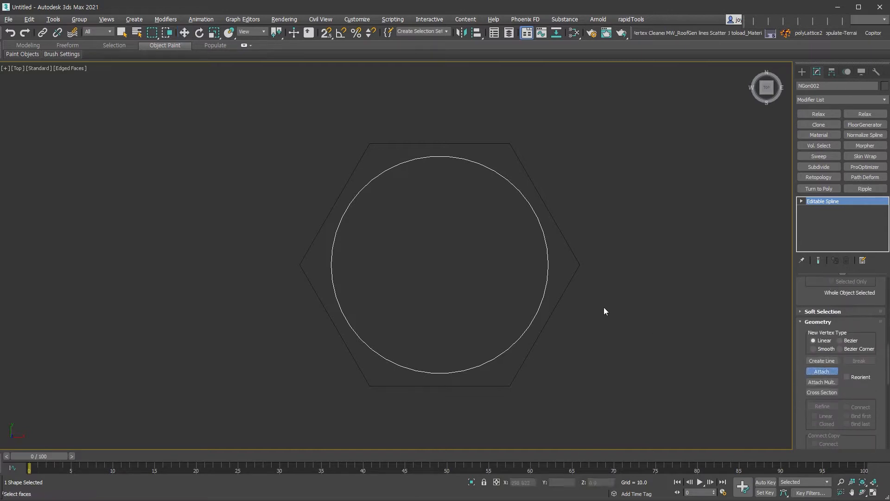
left_click(566, 290)
- Divide every segment of the circle and the hexagon into five equal parts
key("1")
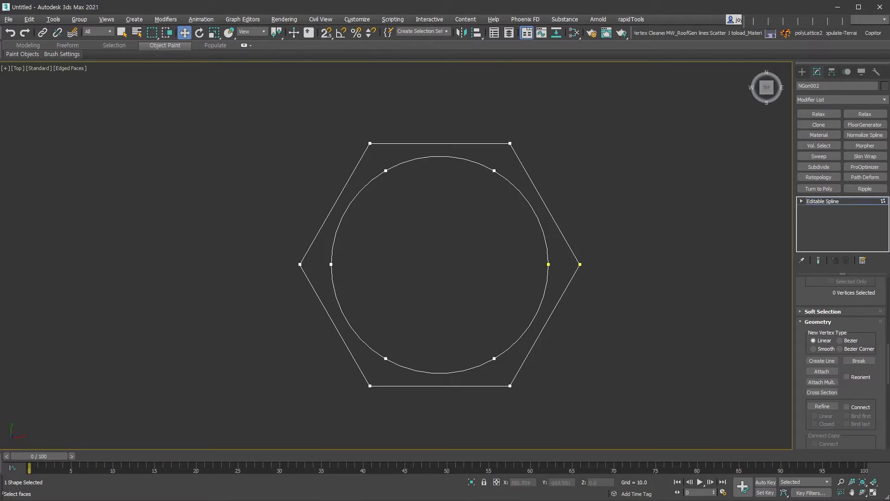
left_click(801, 201)
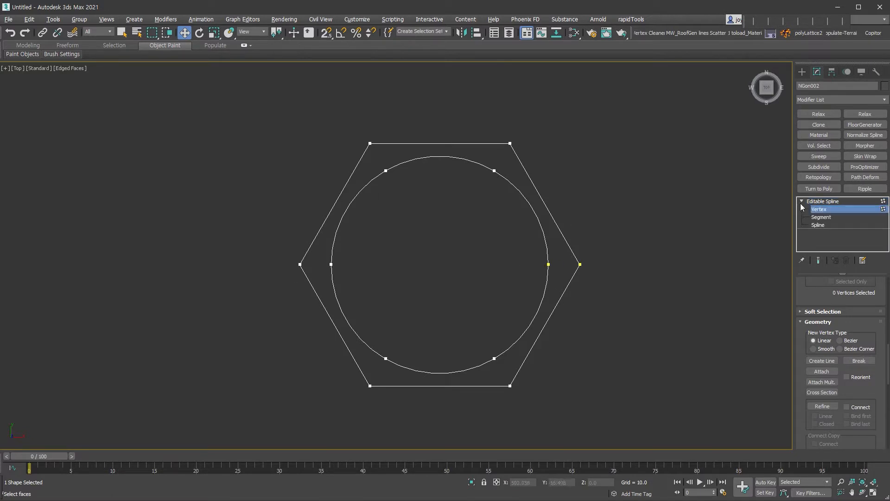
left_click(821, 217)
key("ctrl+a")
scroll(814, 361, "down", 10)
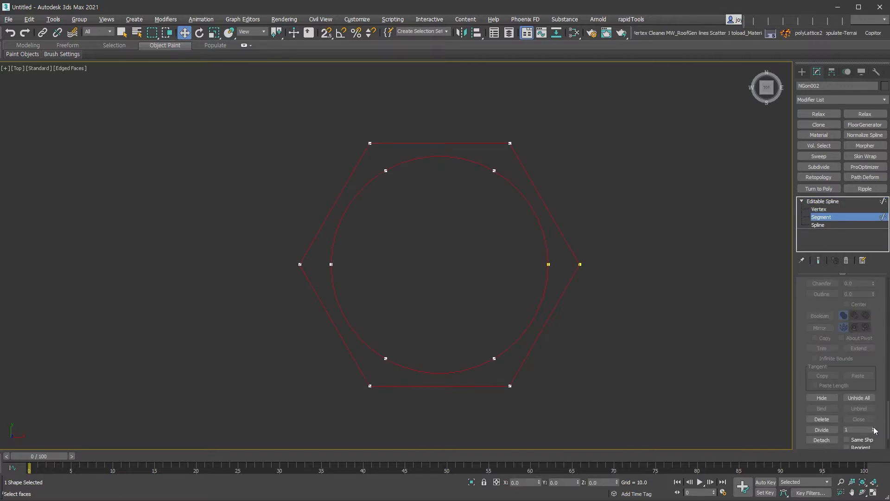
double_click(864, 428)
left_click(821, 431)
scroll(823, 319, "up", 3)
key("2")
scroll(832, 387, "up", 3)
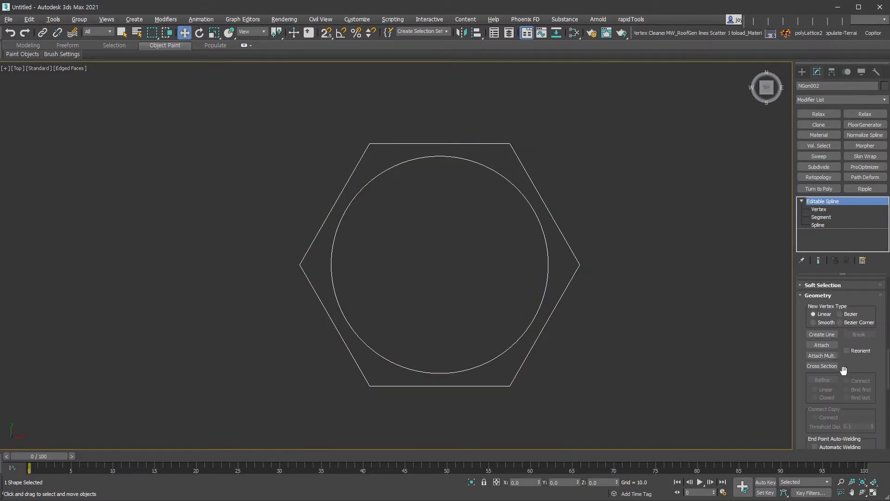
- Connect the circle's vertices to the matching hexagon vertices with Cross Section
left_click(831, 367)
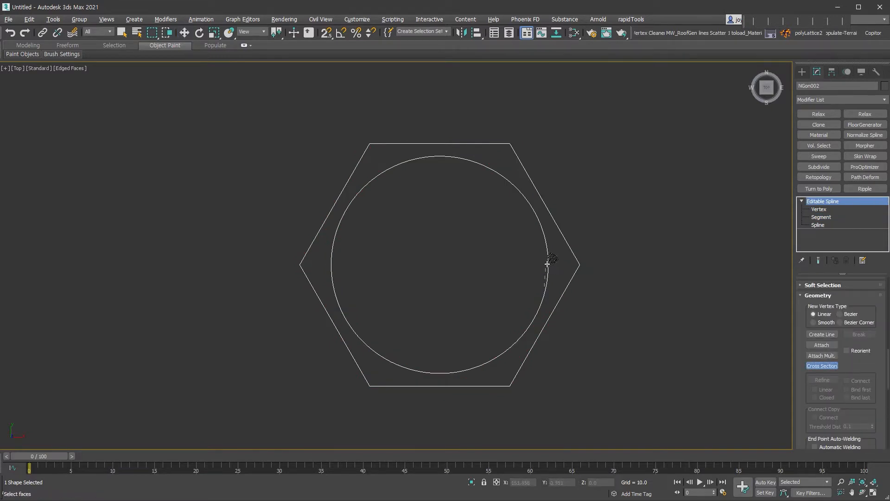
left_click(578, 266)
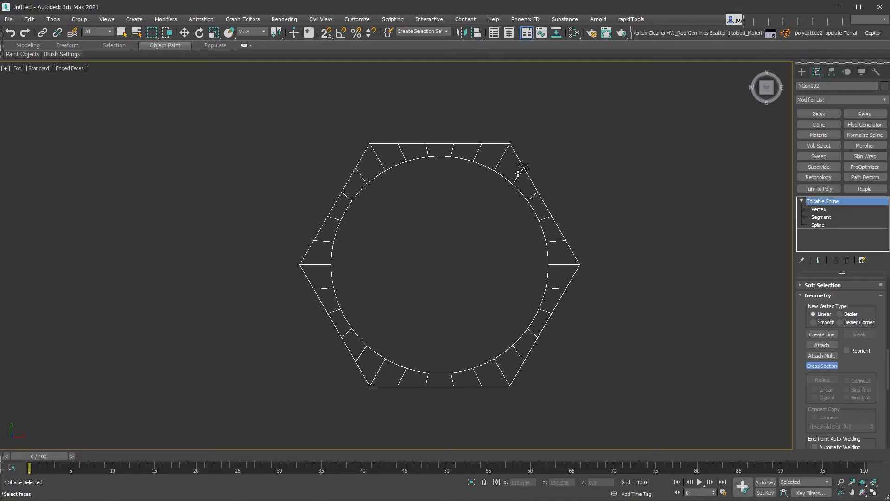
right_click(642, 237)
- Apply a Surface modifier to the connected splines with Flip Normals enabled and patch topology steps set to 0
right_click(843, 101)
left_click(874, 176)
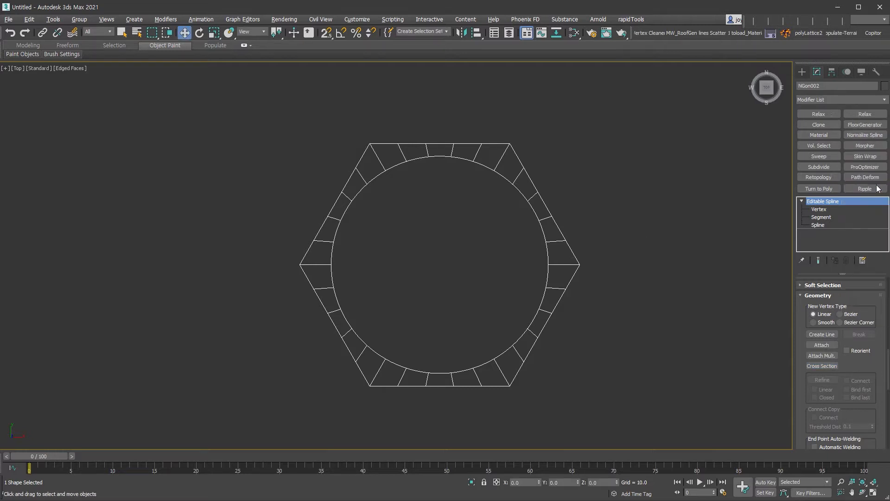
right_click(839, 101)
left_click(844, 162)
left_click(818, 125)
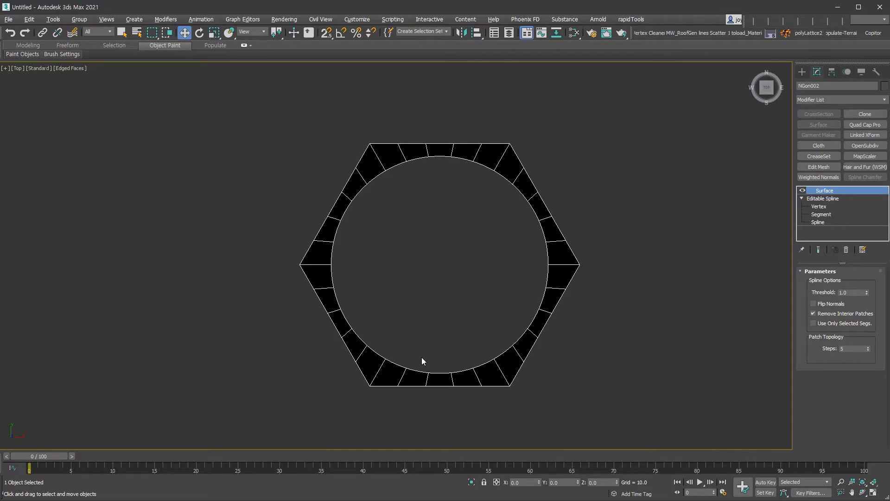
left_click(830, 305)
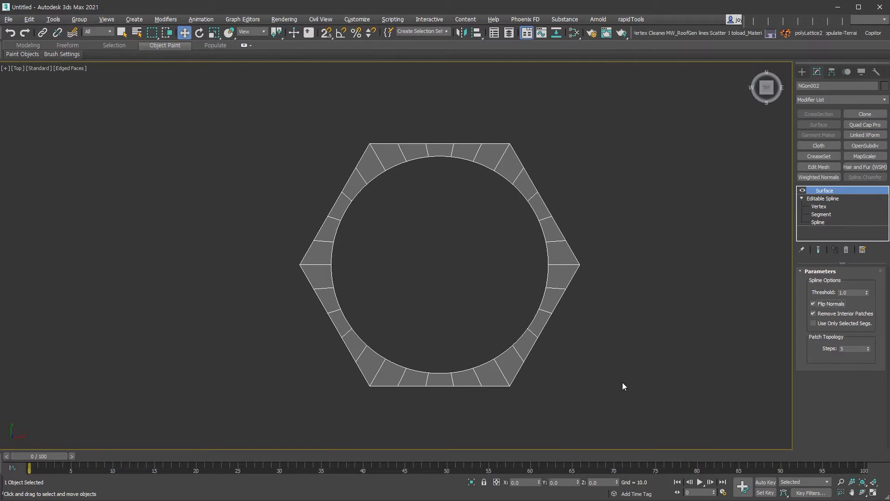
right_click(868, 350)
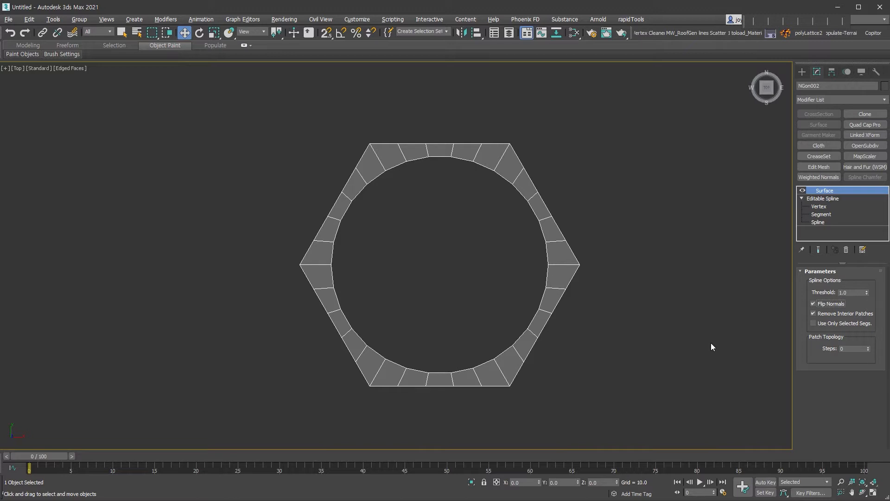
- Convert the surface to an Editable Poly and scale-copy its inner border inward to add a narrow ring and a wider ring
key("alt+p")
left_click(838, 283)
left_click(547, 254)
right_click(455, 223)
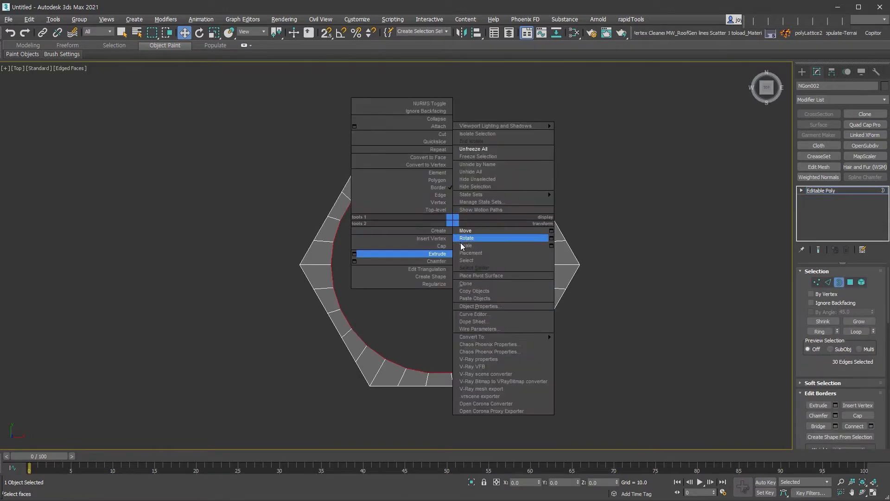
left_click(465, 245)
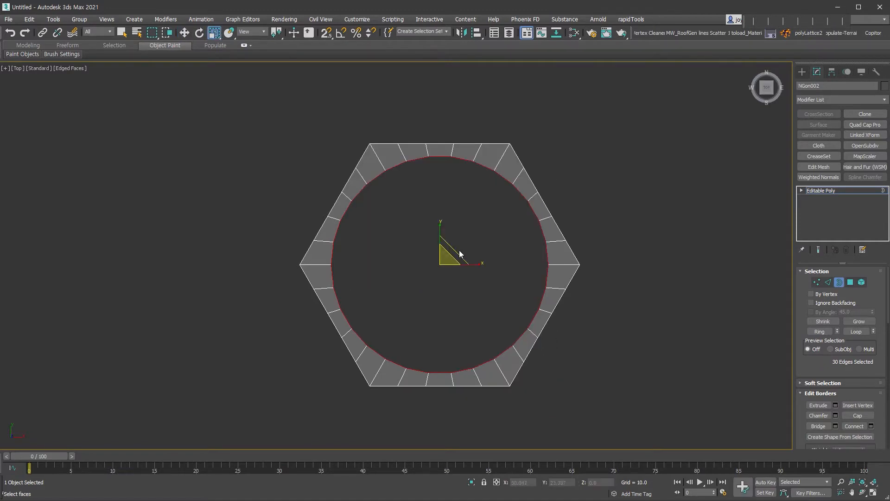
left_click_drag(457, 250, 431, 282, "shift")
left_click(688, 280)
- Delete the narrow ring's polygons, keeping only the four next to the hexagon's left corner as a bridge
middle_click_drag(571, 324, 569, 304)
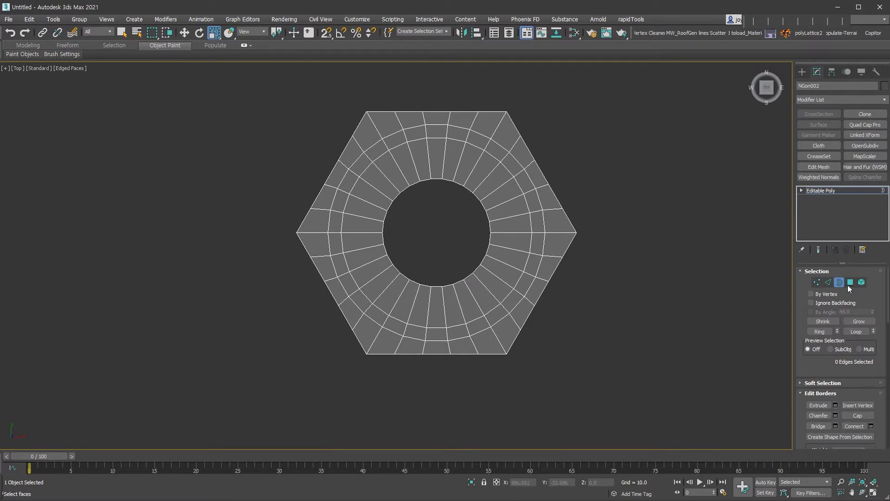
key("4")
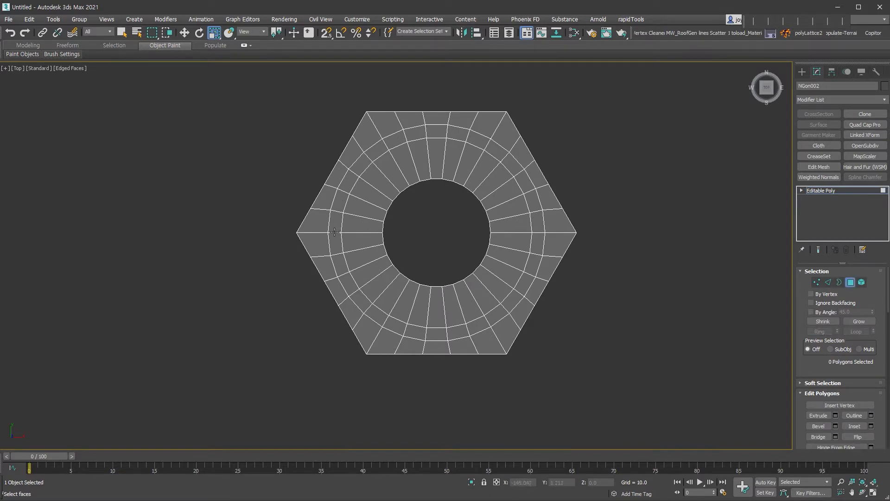
left_click(340, 199)
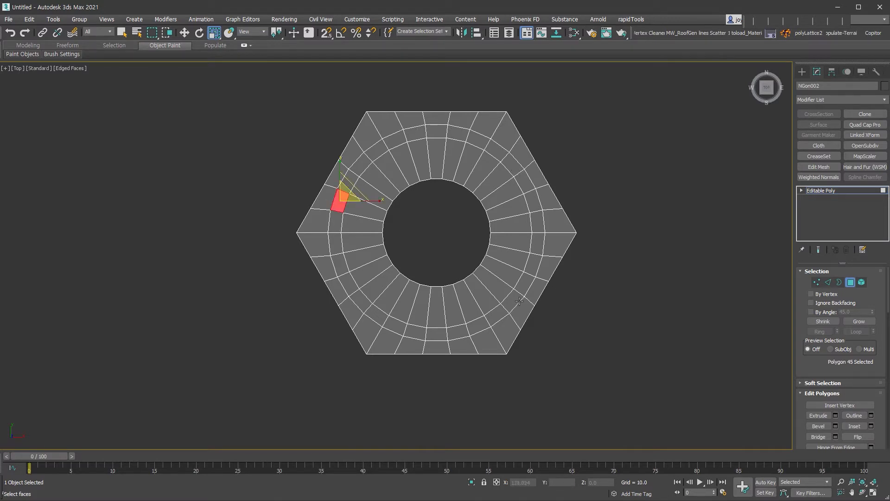
left_click(336, 221)
left_click(335, 242, "ctrl")
left_click(336, 242, "shift")
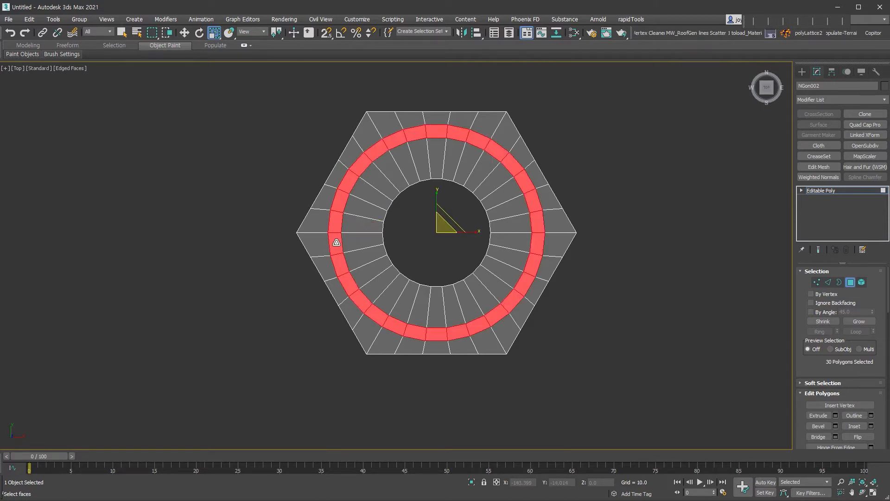
left_click_drag(396, 215, 297, 258)
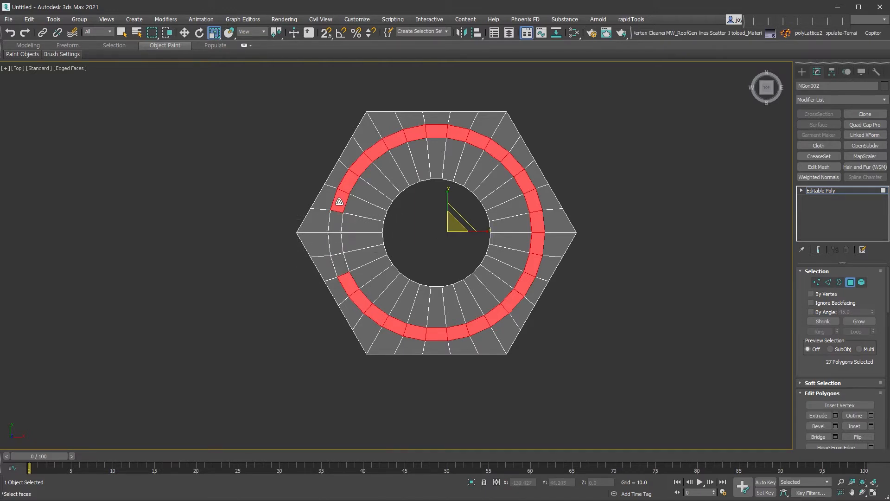
left_click(339, 201, "alt")
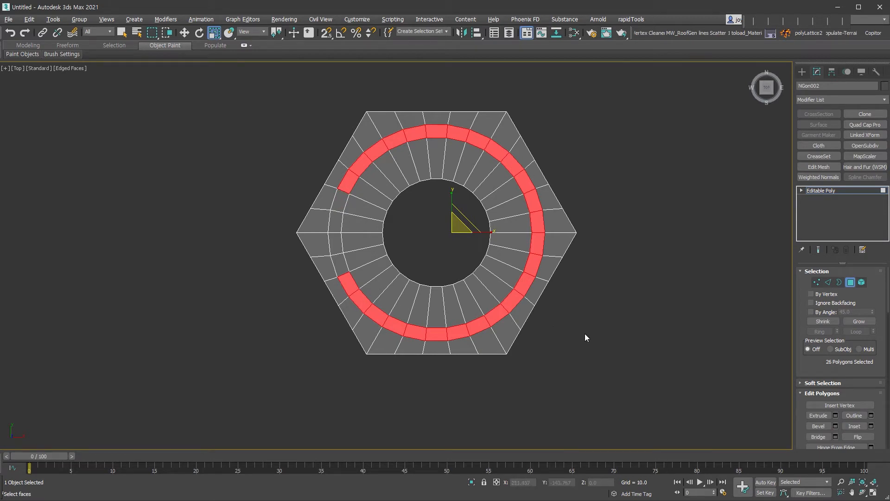
key("Delete")
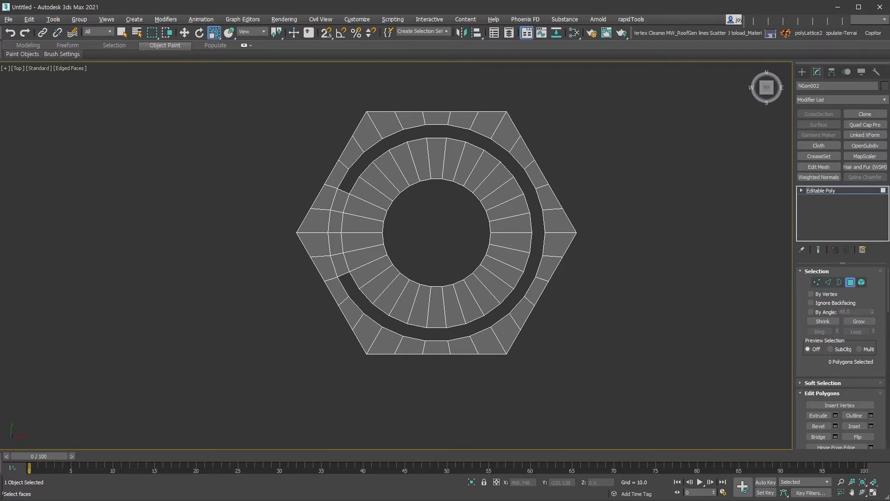
- Align the bridge's three middle inner vertices with its end vertices in a straight vertical line, using the Edge constraint and vertex snapping
scroll(321, 212, "up", 4)
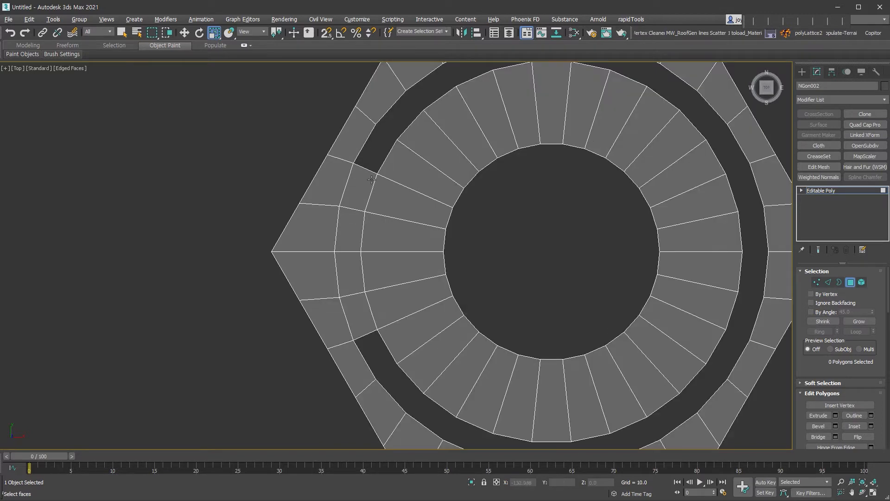
key("1")
left_click(365, 211)
key("w")
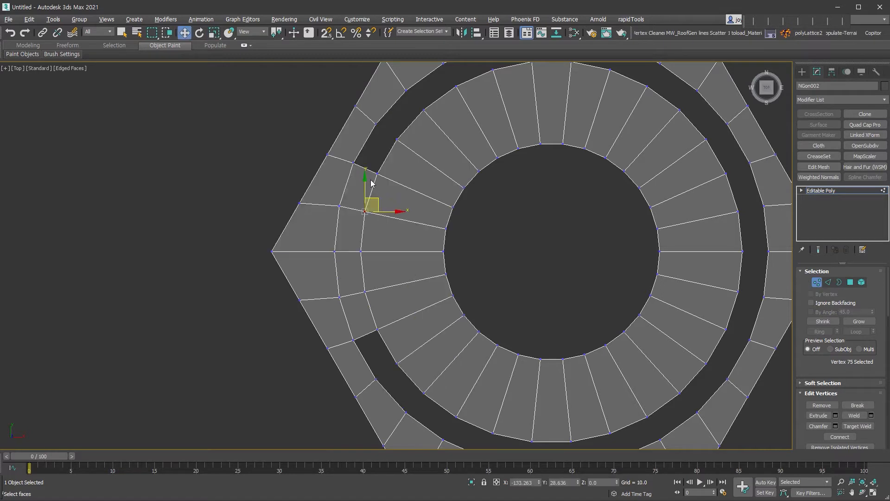
scroll(819, 364, "down", 3)
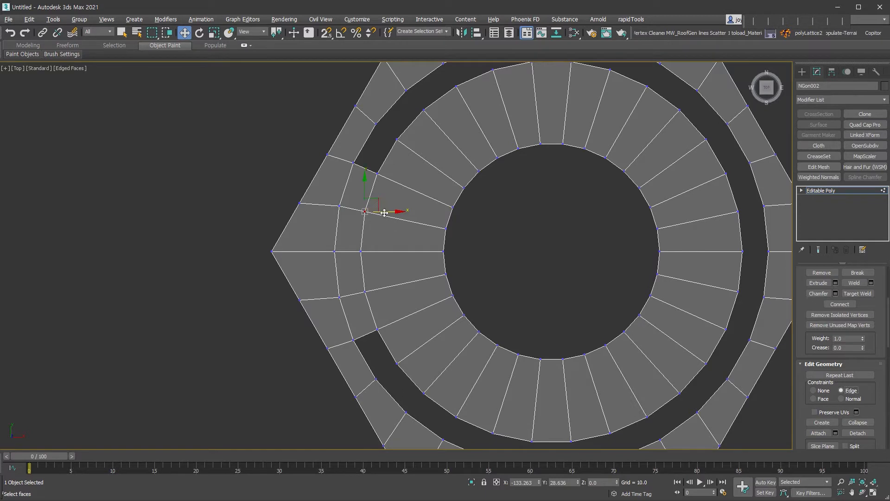
key("s")
left_click_drag(388, 212, 377, 173)
left_click_drag(361, 252, 377, 252)
left_click_drag(366, 293, 377, 291)
middle_click_drag(427, 340, 422, 285)
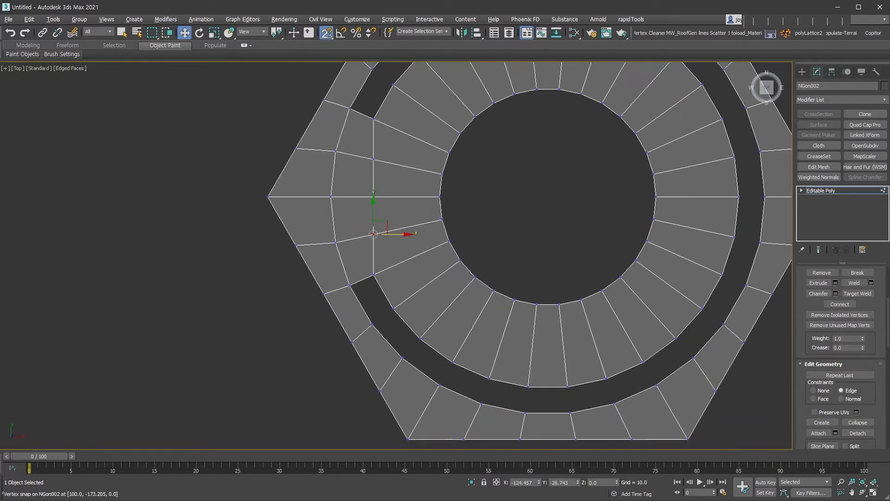
- Connect the bridge's five cross edges with a new line of edges midway across the bridge
key("2")
left_click(358, 111)
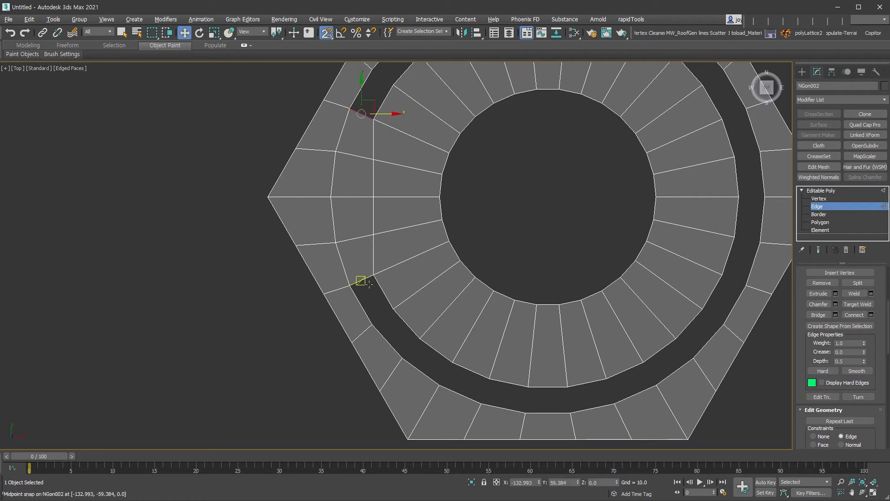
key("alt+r")
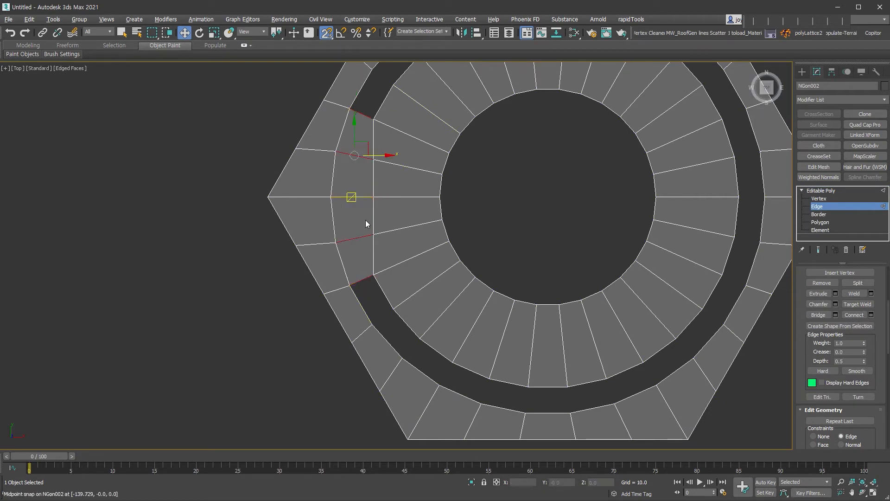
key("ctrl+shift+e")
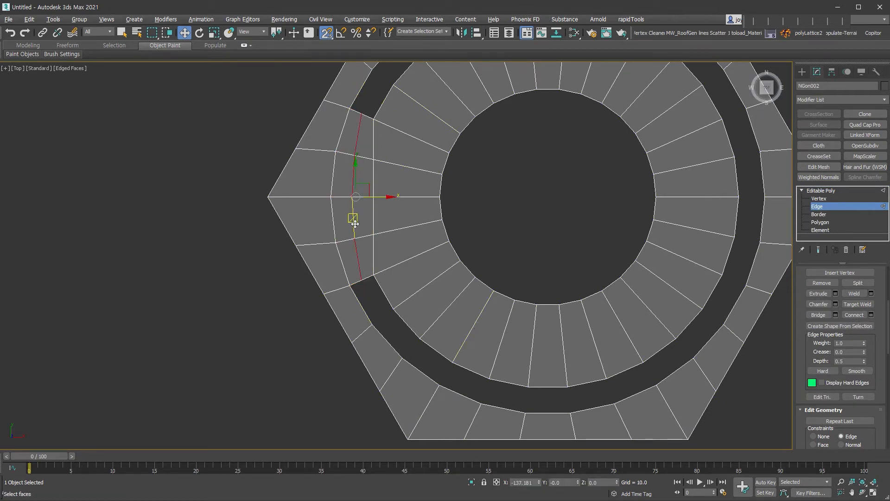
- Scale the new bridge edges inward along the Y axis to narrow the bridge's waist
right_click(355, 195)
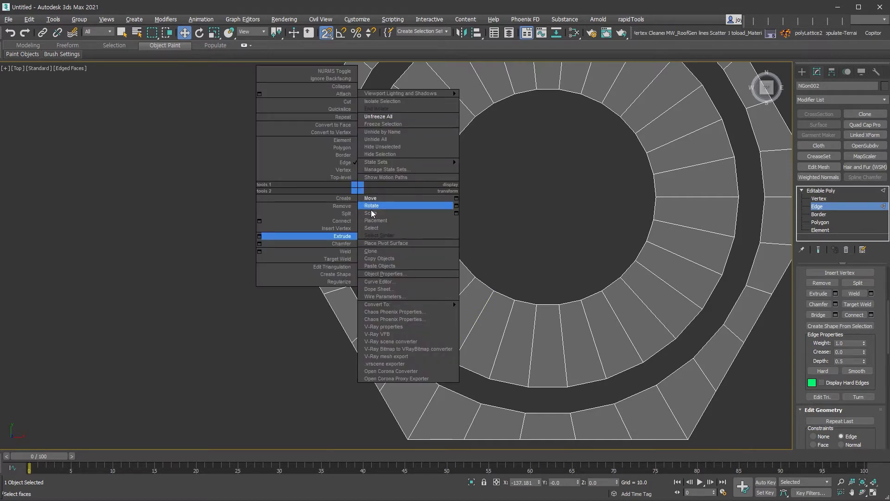
left_click(374, 214)
key("s")
left_click_drag(355, 159, 354, 164)
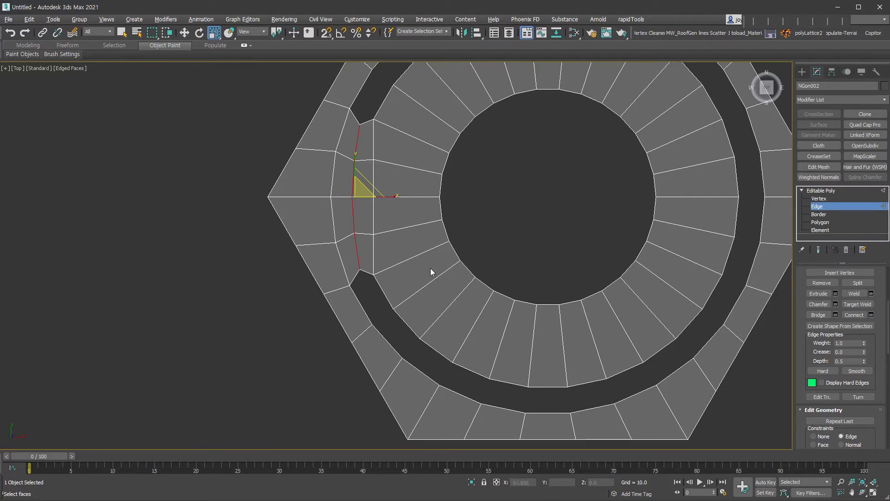
middle_click_drag(431, 271, 419, 299)
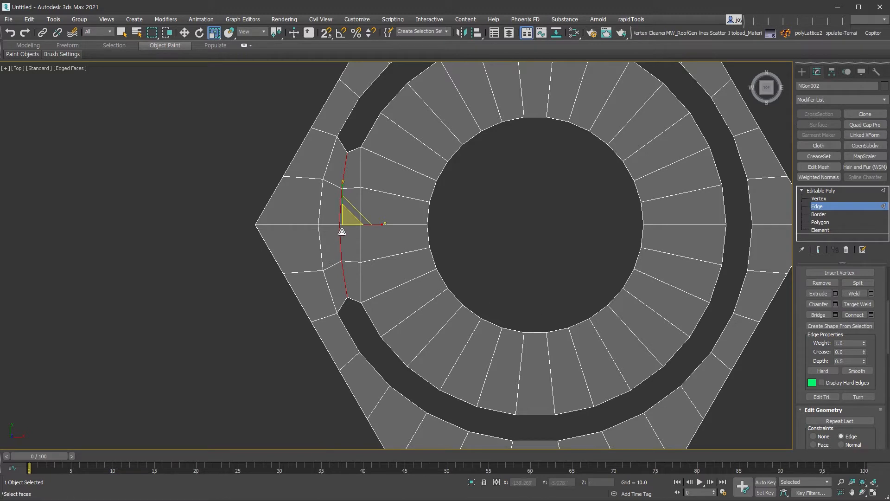
scroll(334, 225, "up", 4)
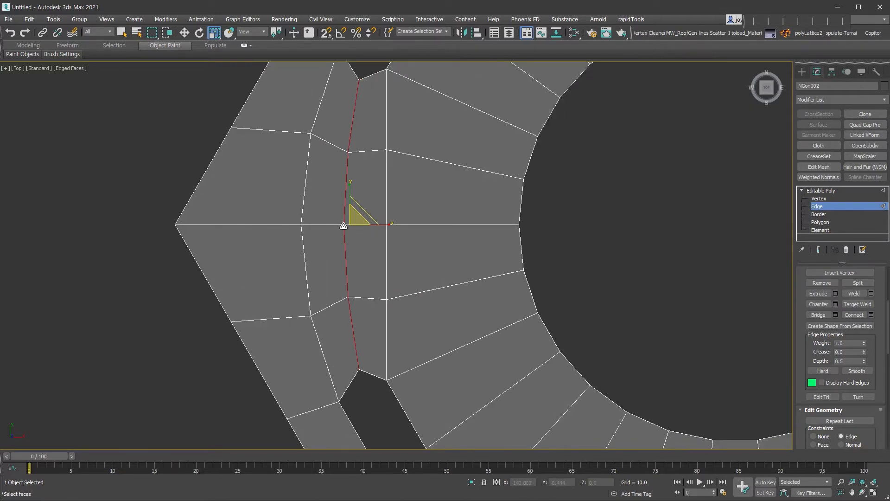
- Place the working pivot on the middle vertex of the bridge's new edge line, using vertex snapping
left_click(832, 191)
key("z")
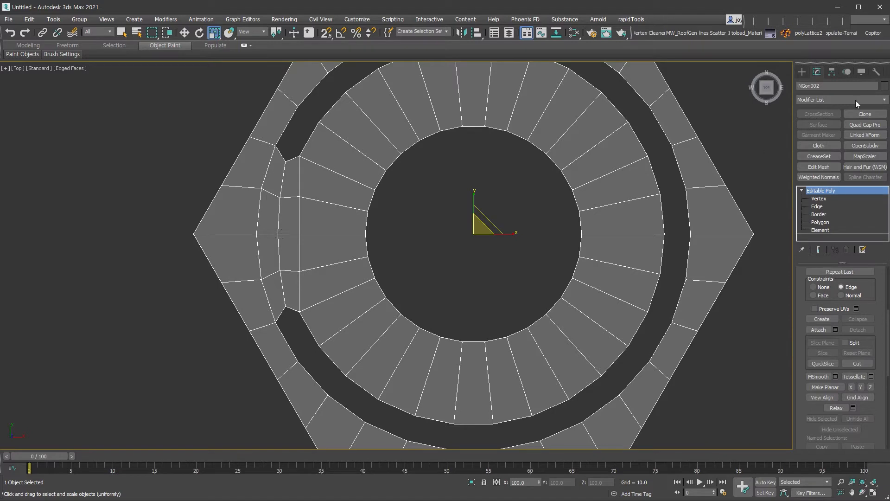
left_click(831, 73)
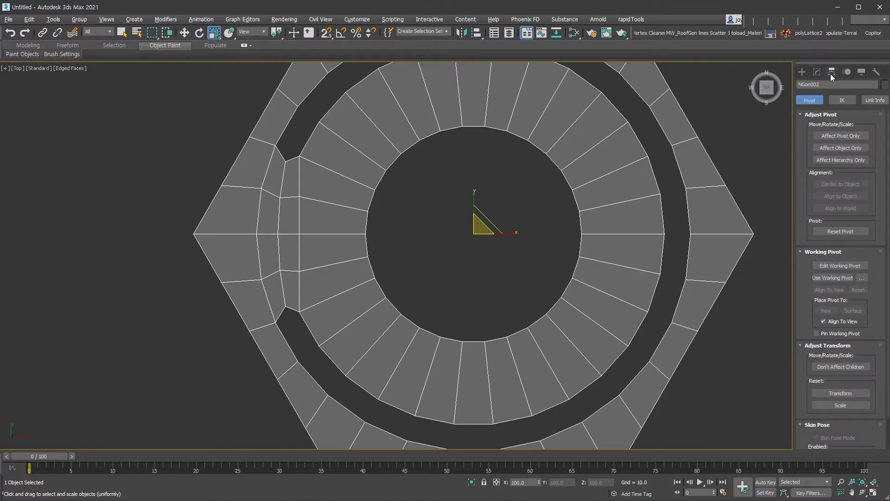
left_click(859, 268)
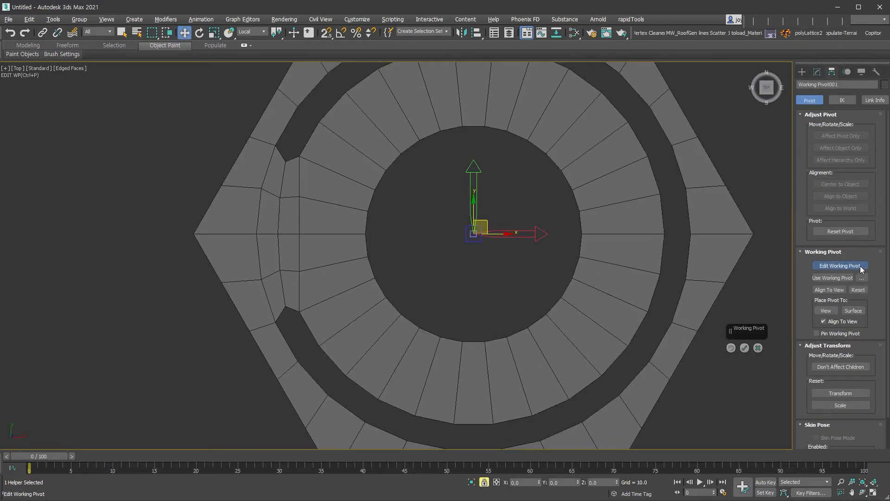
key("s")
left_click_drag(474, 233, 279, 233)
middle_click_drag(320, 296, 333, 269, "alt")
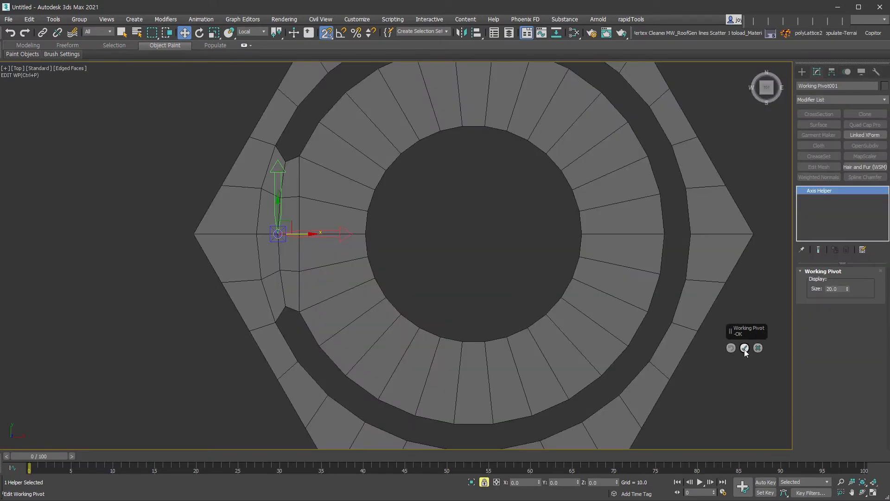
left_click(744, 348)
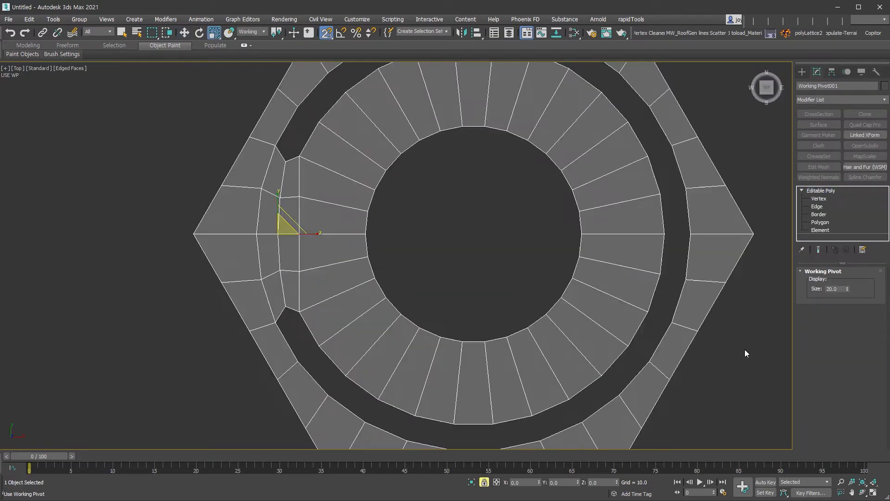
- Select all polygons of the inner ring together with the bridge polygons between it and the new edge line
key("r")
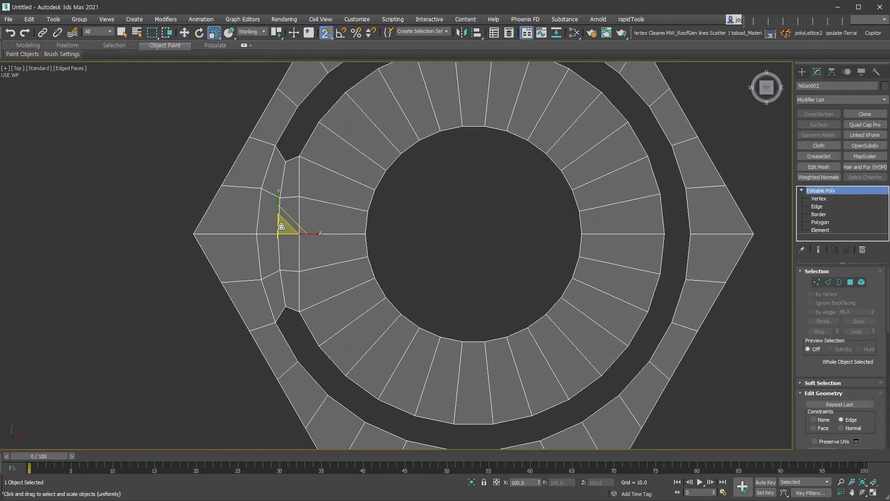
left_click(851, 281)
middle_click_drag(549, 295, 500, 250)
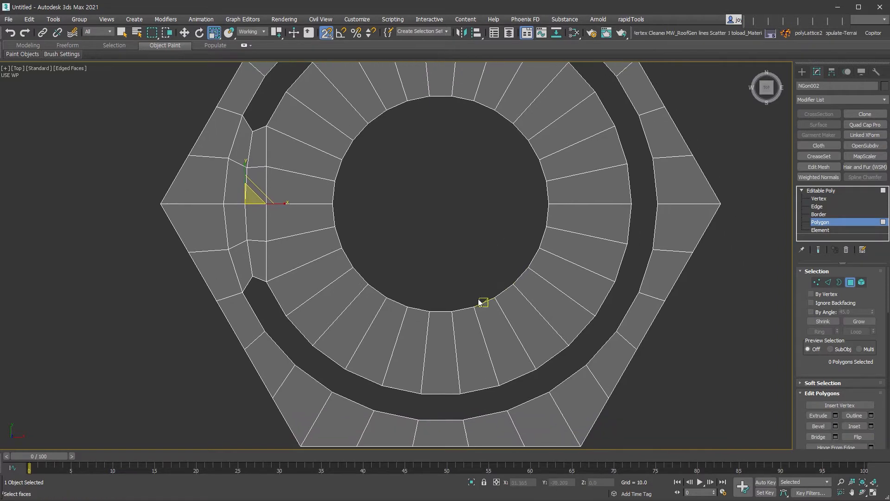
scroll(480, 302, "down", 2)
left_click(524, 331)
left_click(529, 324, "shift")
scroll(529, 311, "up", 5)
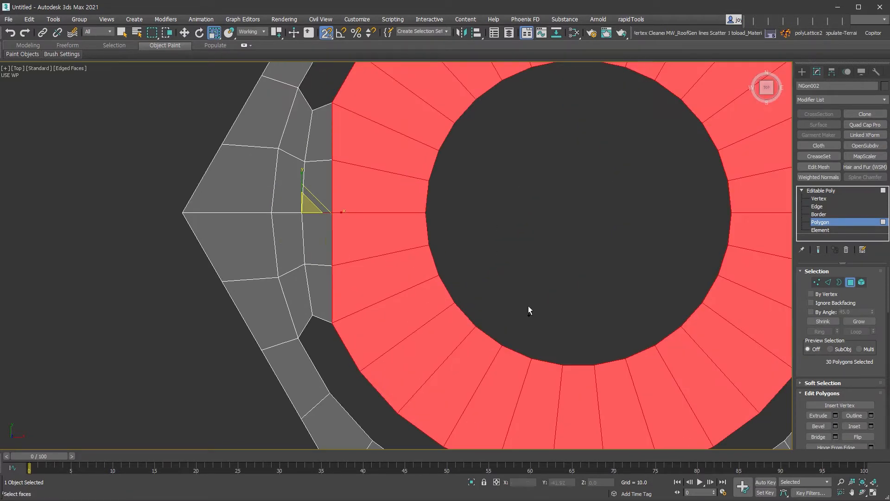
left_click_drag(529, 311, 326, 144, "ctrl")
- Set the edit constraint to None and tilt the selected ring upward 25 degrees around the working pivot's Y axis
middle_click_drag(418, 224, 541, 202, "alt")
right_click(388, 183)
left_click(401, 195)
middle_click_drag(392, 194, 350, 214)
key("s")
key("a")
left_click_drag(282, 221, 292, 236)
right_click(292, 236)
left_click_drag(821, 367, 834, 202)
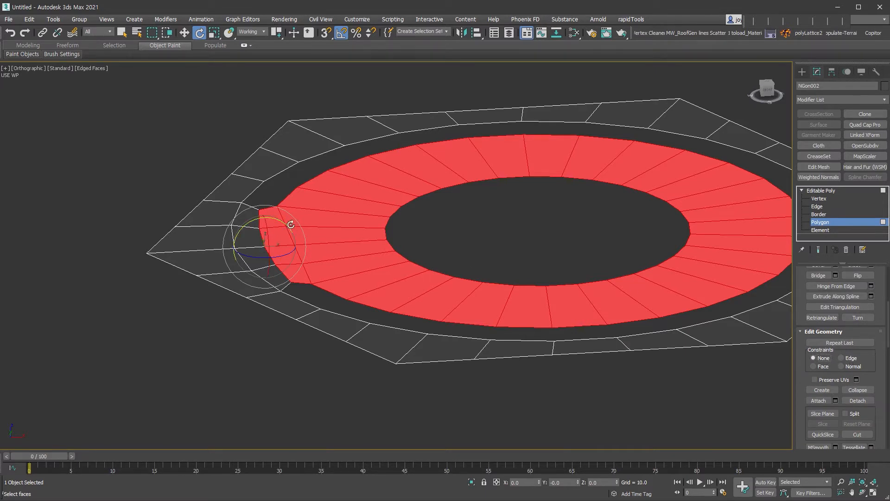
left_click_drag(283, 226, 275, 218)
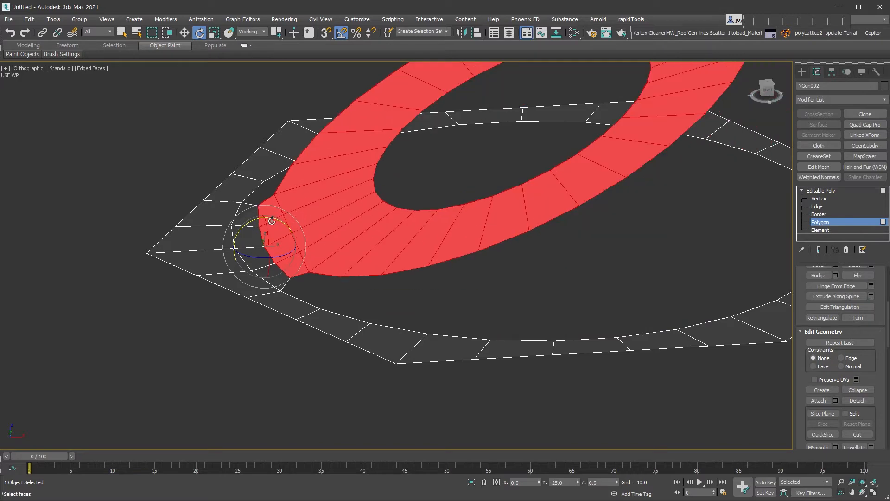
middle_click_drag(499, 306, 517, 329, "alt")
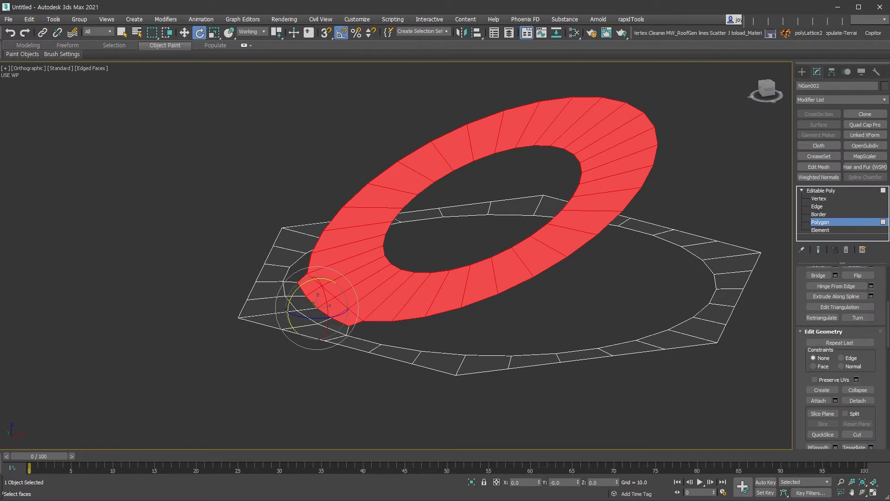
- Insert an edge loop around the hexagonal outer frame, close to its circular opening
key("6")
key("t")
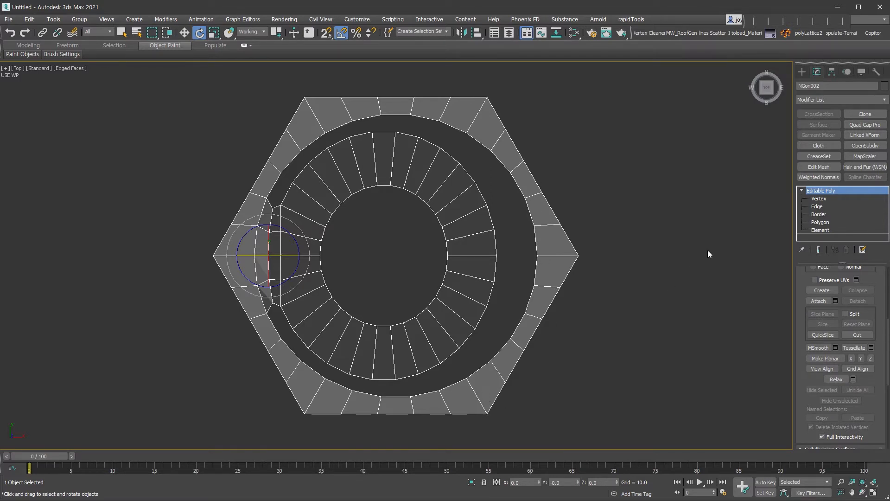
key("alt+1")
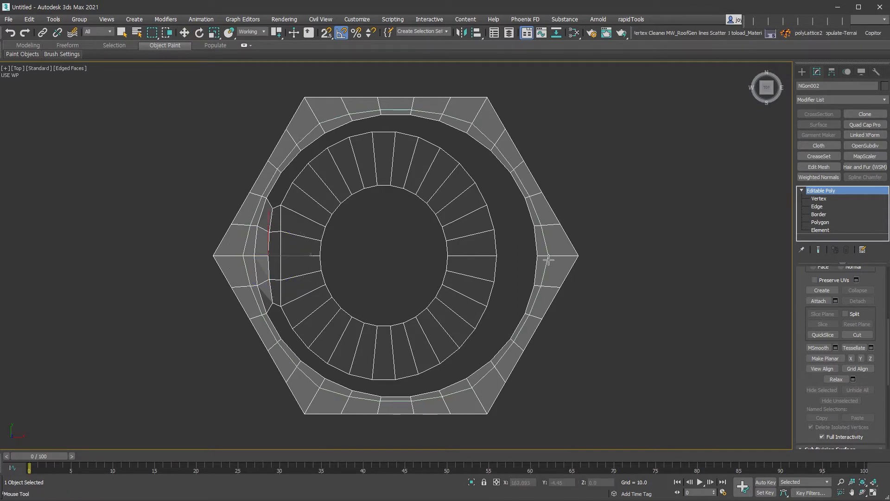
left_click(550, 261)
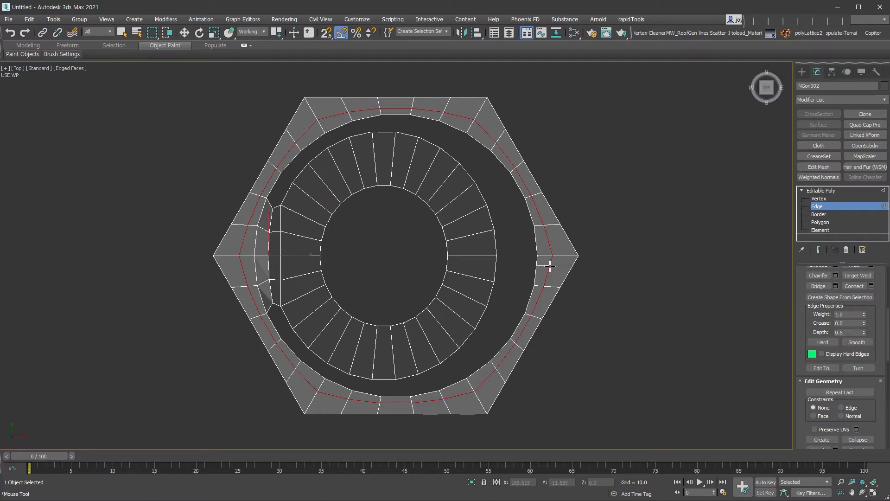
left_click(550, 265)
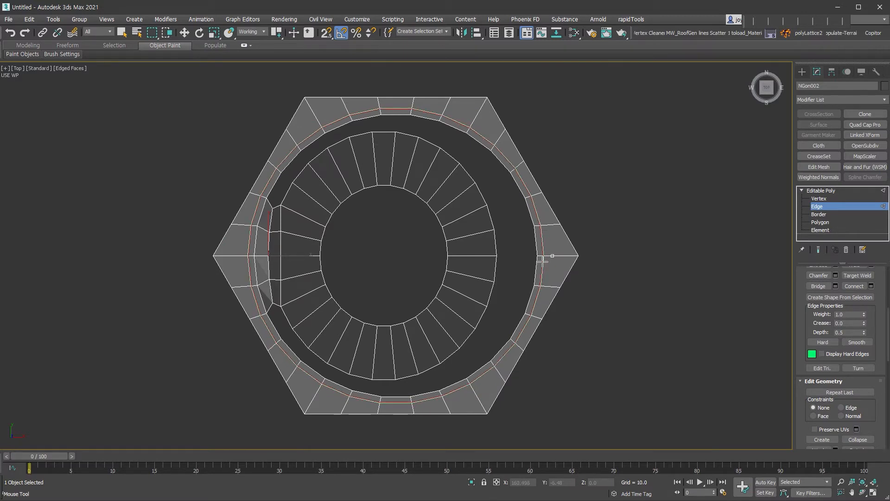
left_click(543, 260)
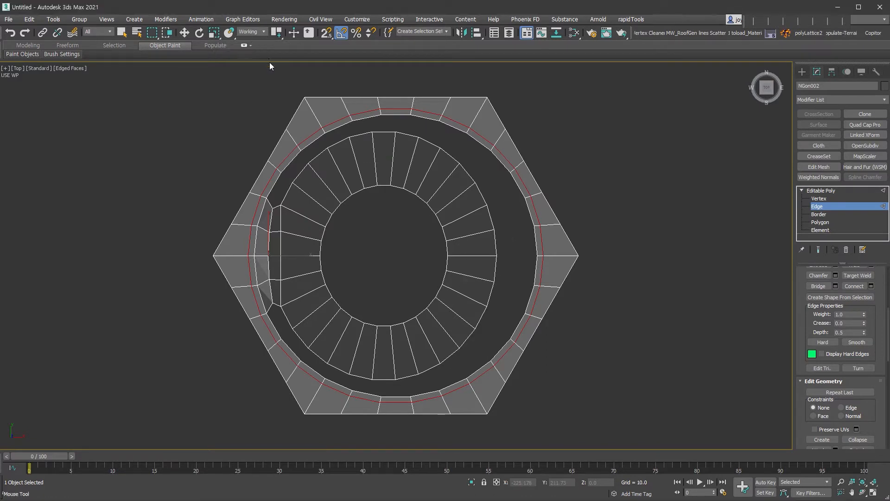
- Set the reference coordinate system to View and split the frame along the new edge loop
left_click(263, 32)
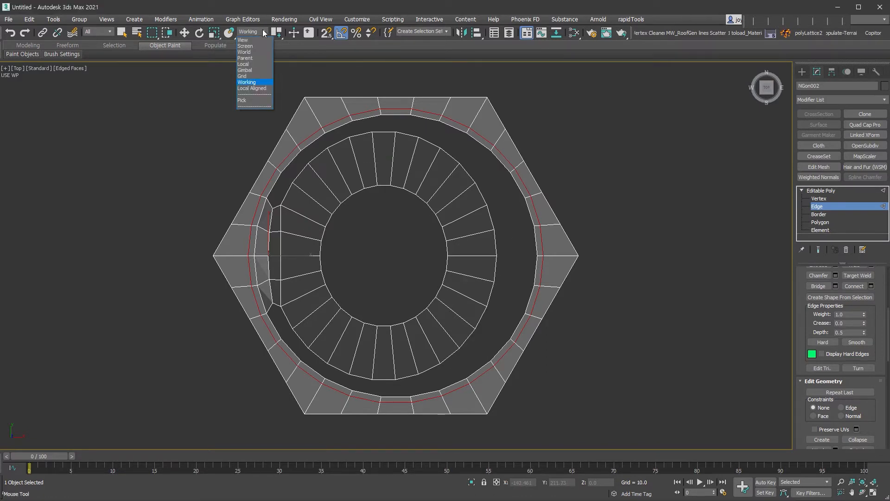
left_click(256, 40)
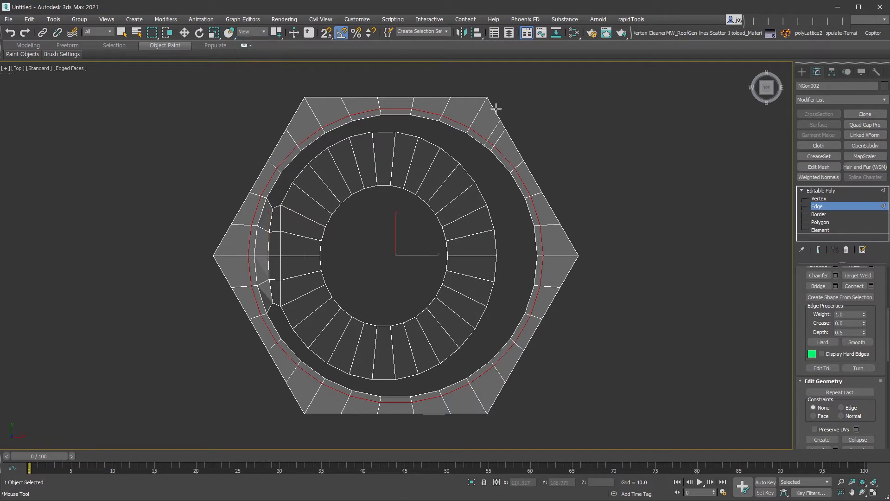
key("w")
scroll(862, 366, "up", 4)
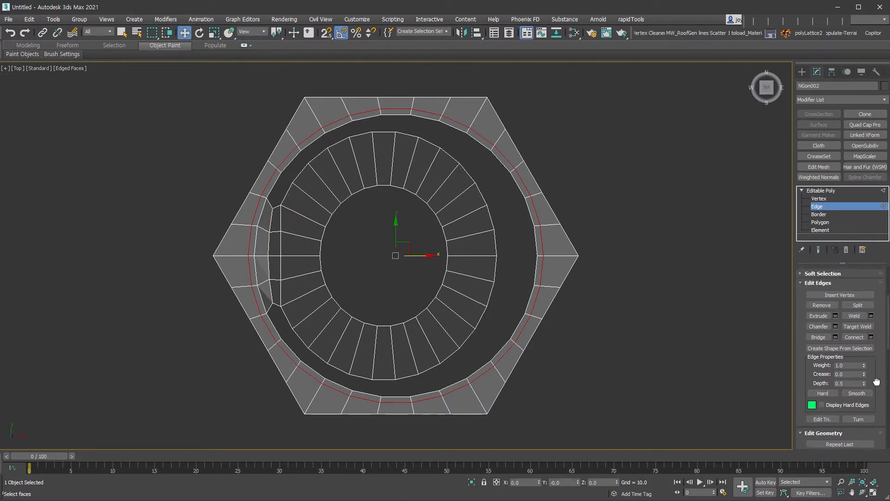
left_click(867, 349)
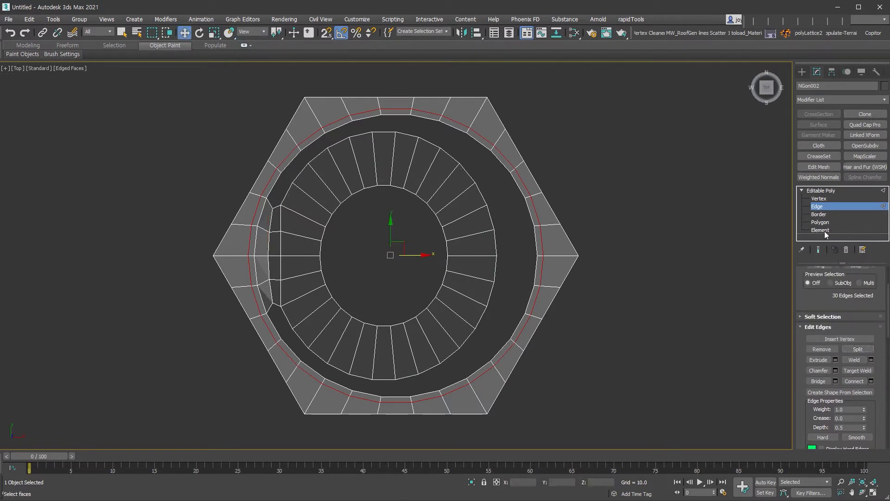
- Try moving the element inside the split loop away from the hexagonal frame to test the separation, and cancel the move
left_click(820, 230)
left_click(494, 282)
left_click(527, 317, "ctrl")
left_click_drag(389, 240, 164, 315)
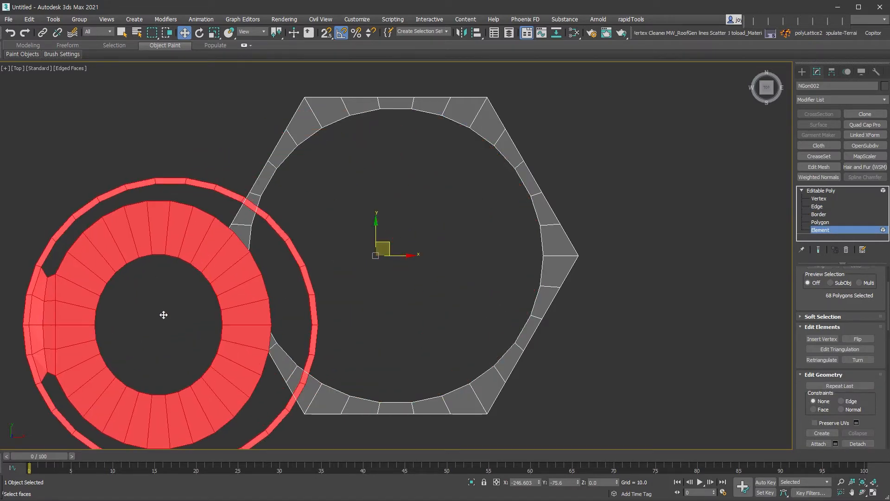
right_click(164, 314)
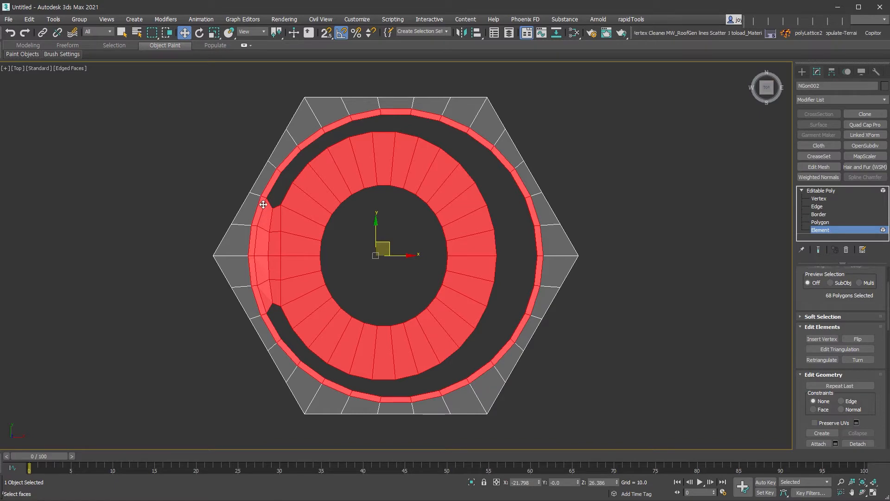
middle_click_drag(357, 336, 285, 296, "alt")
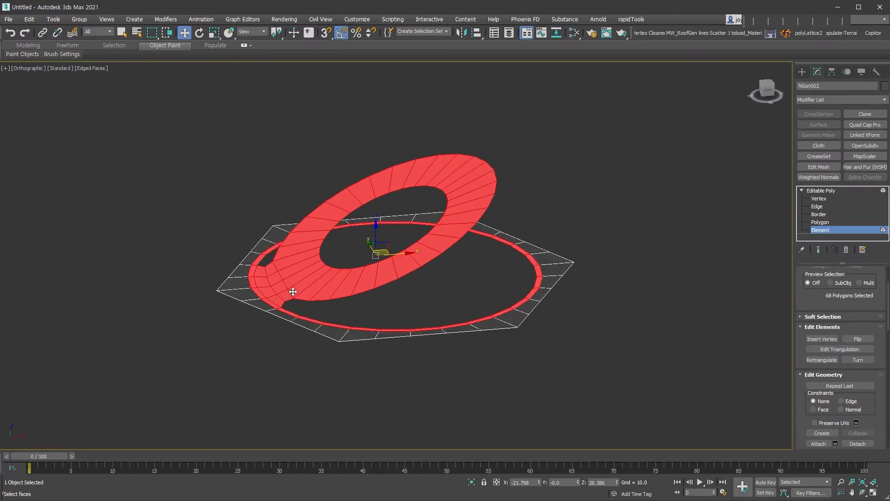
left_click(855, 229)
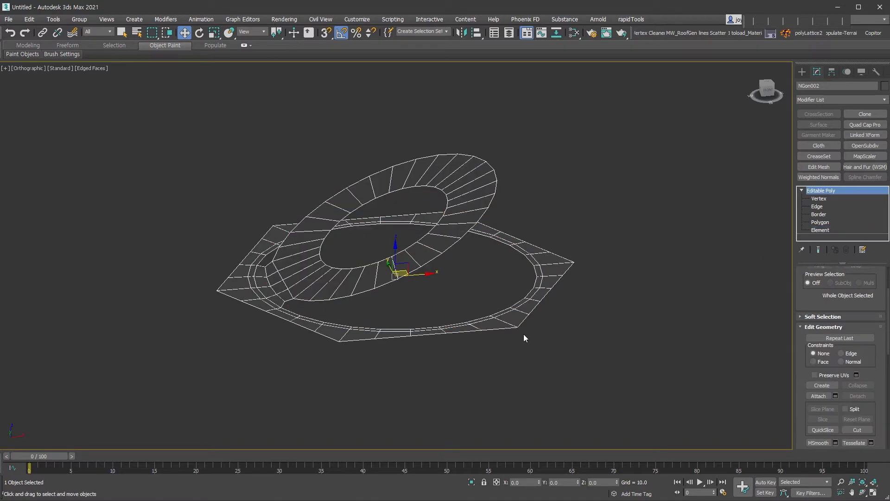
- Try a TurboSmooth modifier with 1 iteration on the whole tile, and remove it from the modifier stack
middle_click_drag(530, 335, 538, 342, "alt")
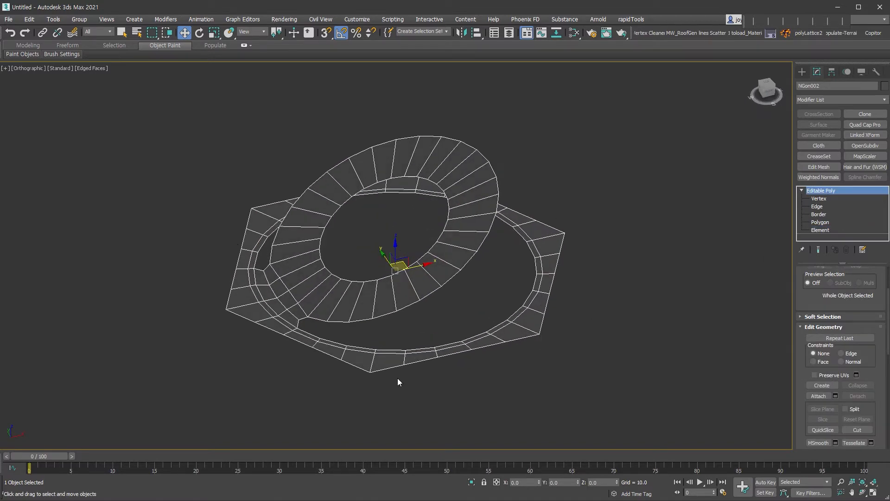
key("ctrl+t")
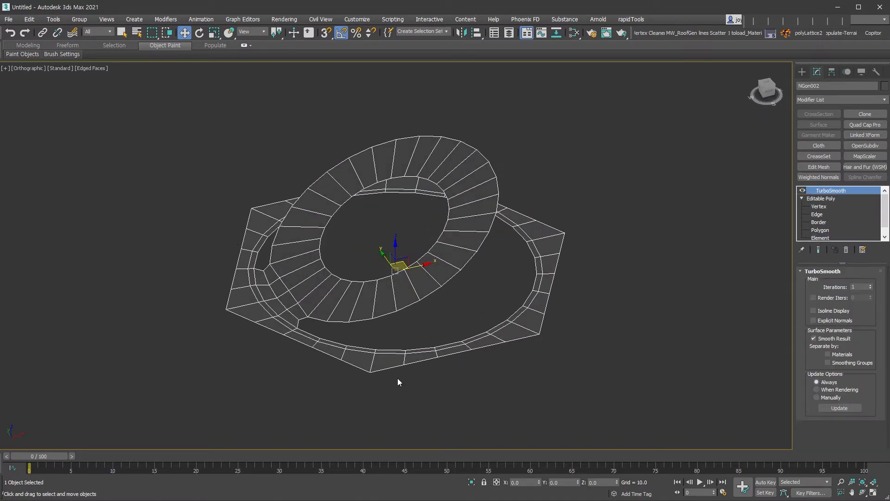
middle_click_drag(478, 342, 494, 343)
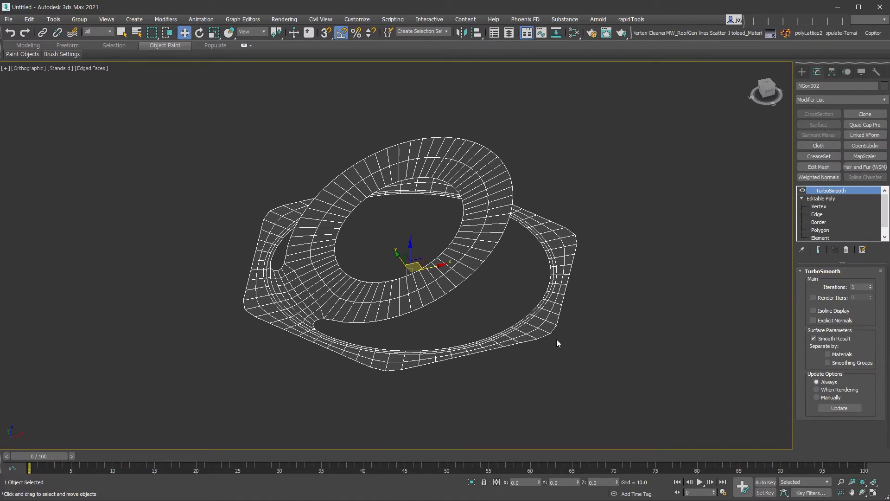
left_click(846, 250)
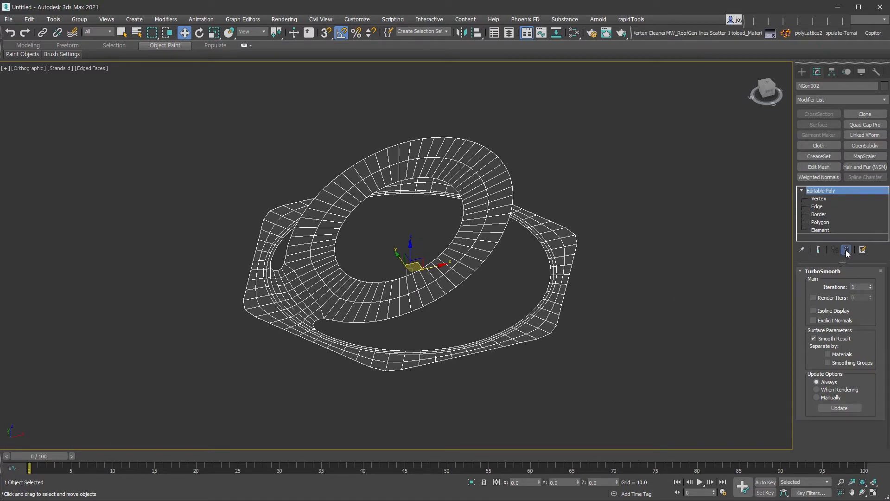
- Extend the hexagon's outer border straight down about 43 units to form the tile's side walls
left_click(821, 215)
left_click(523, 343)
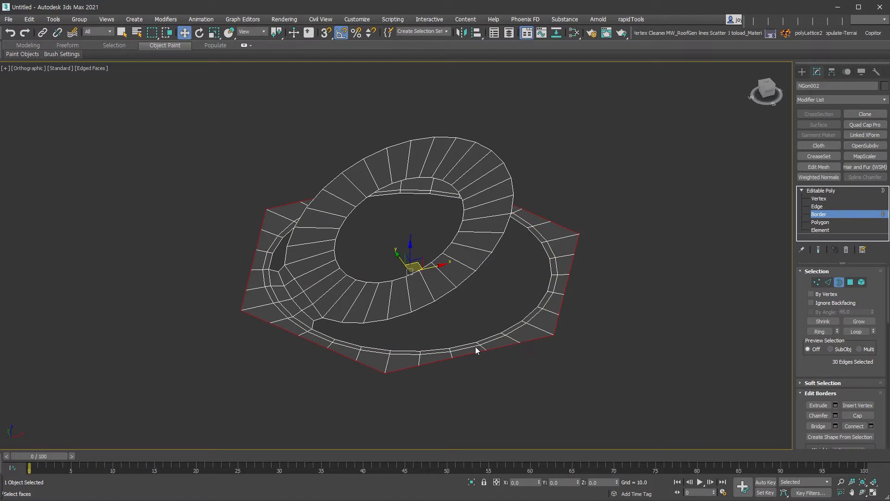
middle_click_drag(477, 350, 469, 320, "alt")
left_click_drag(408, 251, 411, 289, "shift")
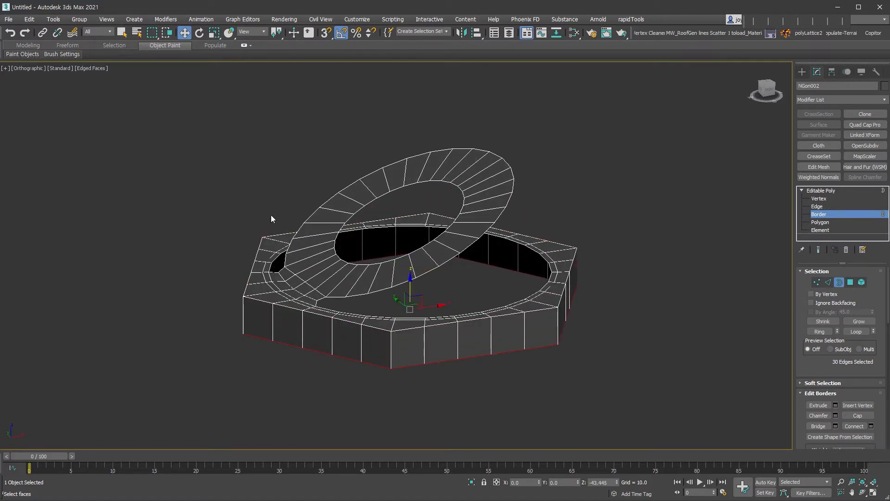
- Select the side wall polygons and auto smooth them with a threshold of 20
left_click(850, 283, "ctrl")
middle_click_drag(616, 343, 571, 355, "alt")
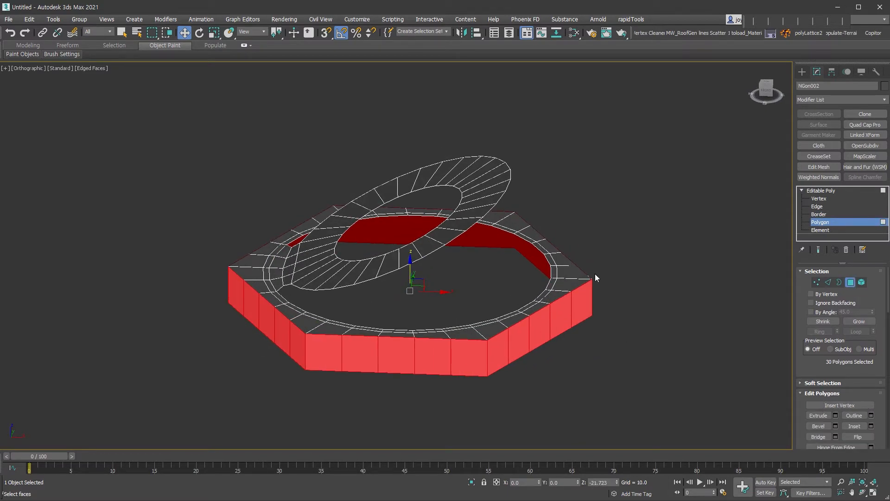
scroll(833, 369, "down", 10)
scroll(815, 371, "down", 5)
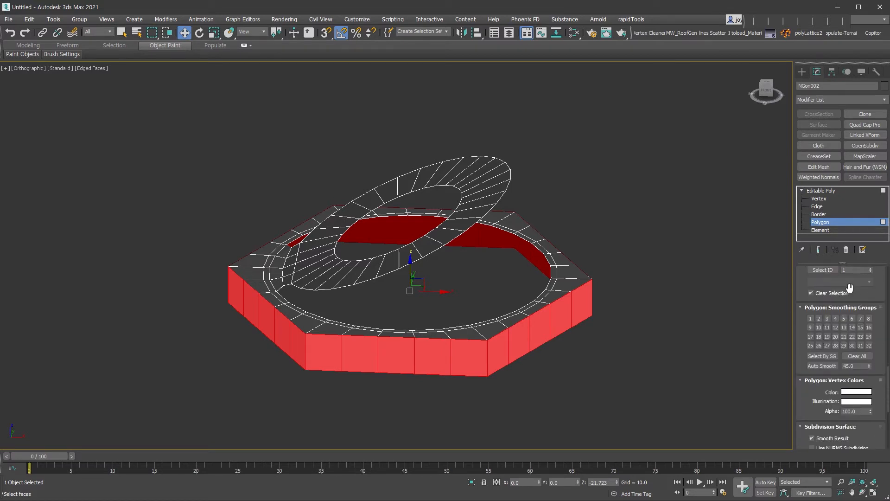
double_click(853, 365)
left_click(822, 365)
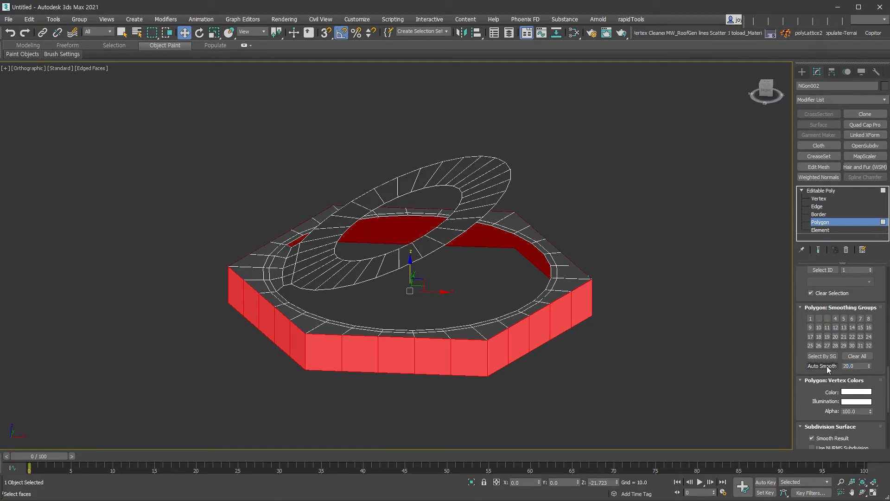
left_click(847, 221)
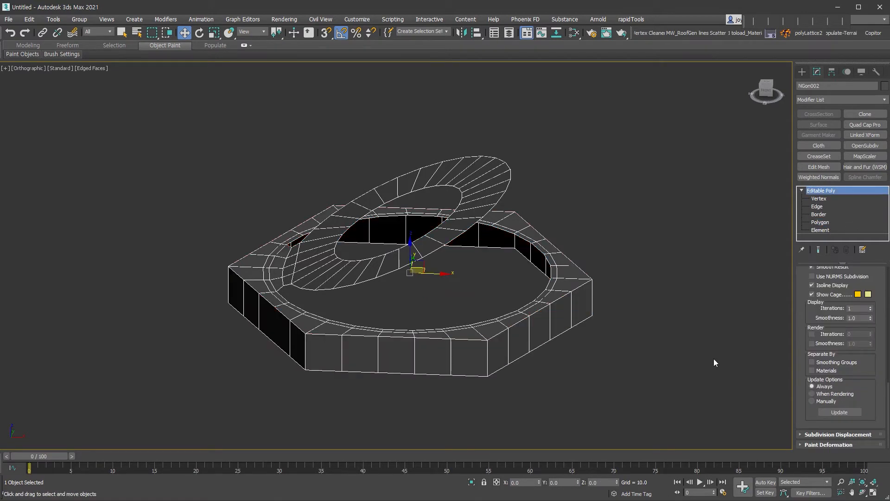
- Add a TurboSmooth modifier to the tile, separated by smoothing groups, with 2 iterations
key("ctrl+t")
middle_click_drag(660, 347, 651, 358)
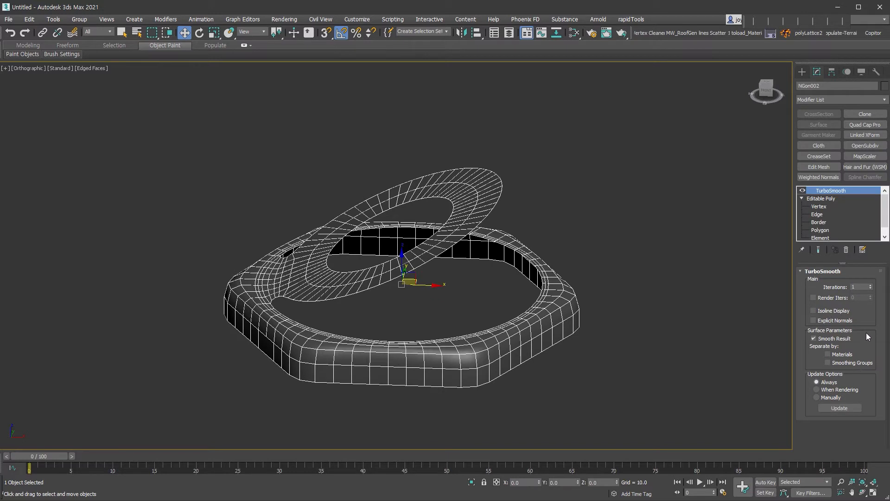
left_click(853, 364)
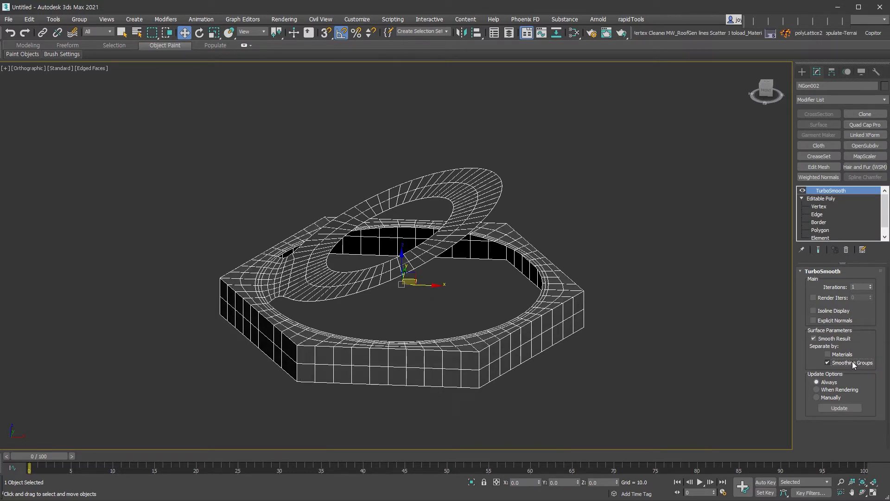
middle_click_drag(616, 373, 501, 352, "alt")
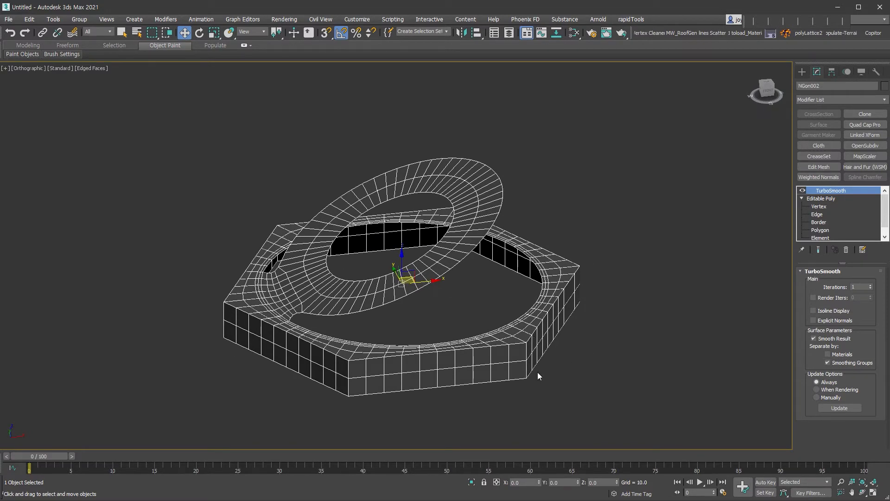
left_click(870, 285)
middle_click_drag(592, 356, 618, 370, "alt")
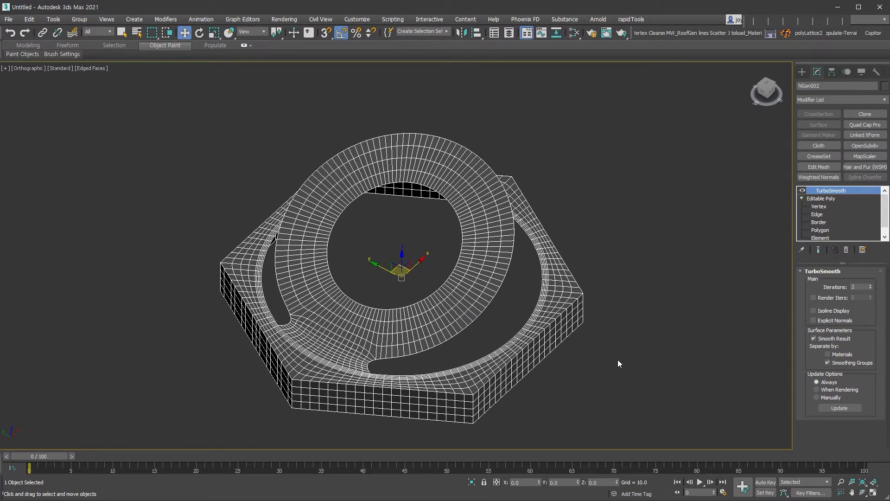
- Collapse the smoothed tile to an editable poly and delete the side wall polygons
key("alt+c")
middle_click_drag(615, 357, 602, 332, "alt")
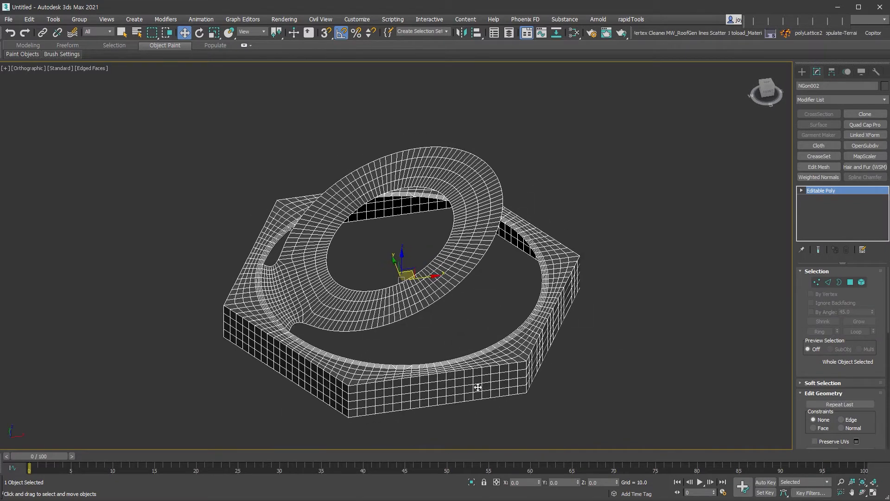
left_click(850, 282)
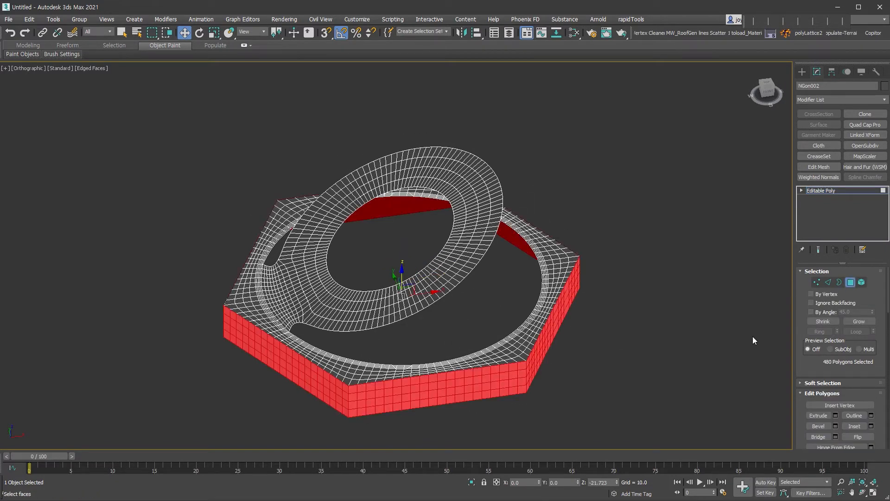
key("Delete")
- Remove the extra concentric edge loops added by smoothing from the hexagonal frame, the narrow rim around its opening and the tilted inner ring
middle_click_drag(579, 355, 587, 390, "alt")
scroll(348, 324, "up", 4)
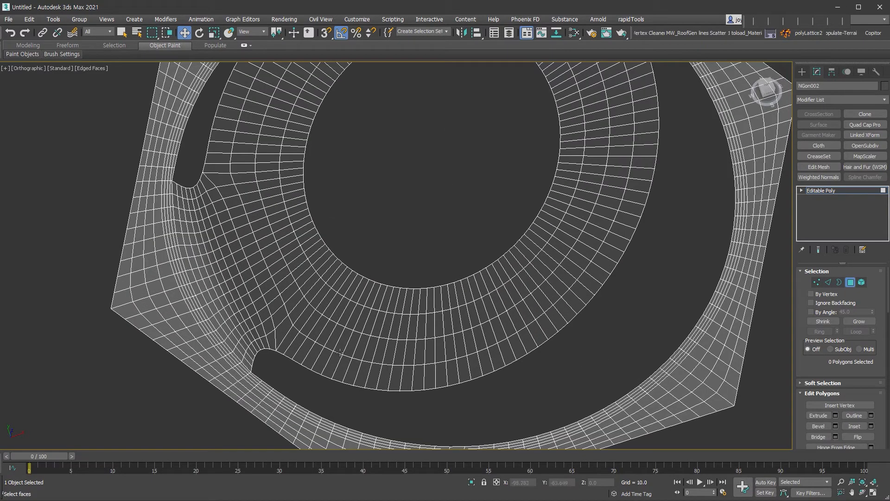
left_click(827, 282)
scroll(695, 334, "up", 4)
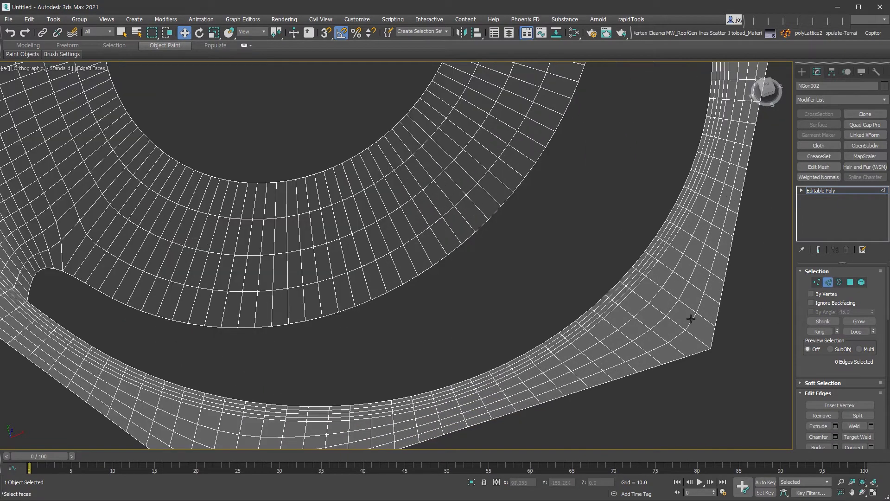
double_click(687, 316)
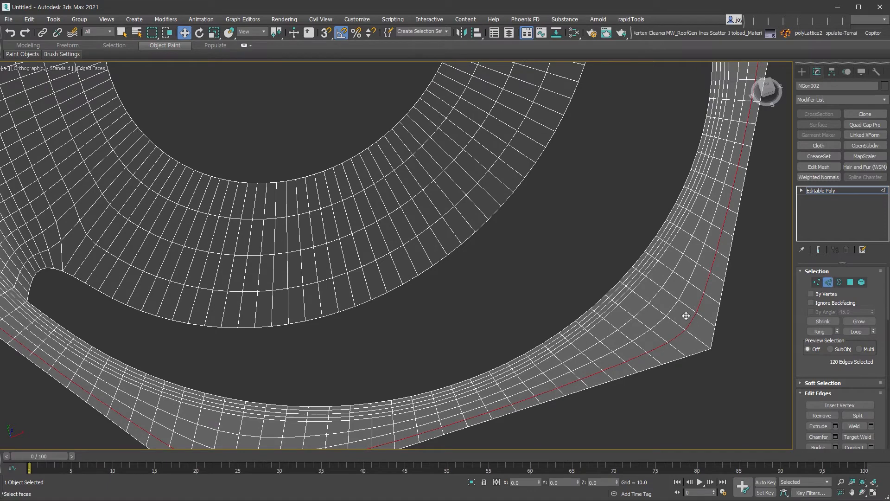
double_click(672, 308, "ctrl")
double_click(650, 293, "ctrl")
scroll(640, 281, "up", 5)
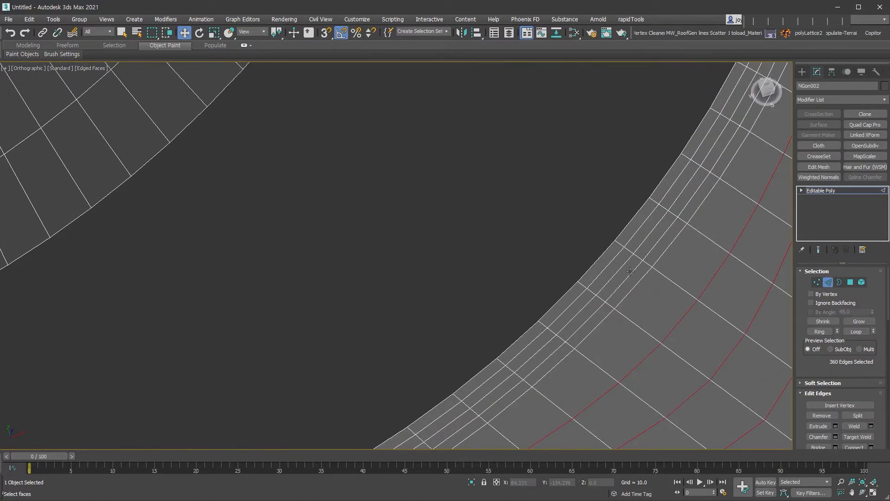
double_click(628, 274, "ctrl")
double_click(620, 269, "ctrl")
double_click(611, 262, "ctrl")
scroll(610, 263, "down", 4)
middle_click_drag(610, 263, 716, 335)
middle_click_drag(464, 301, 598, 370)
scroll(598, 370, "down", 2)
double_click(305, 316, "ctrl")
double_click(298, 355, "ctrl")
double_click(279, 387, "ctrl")
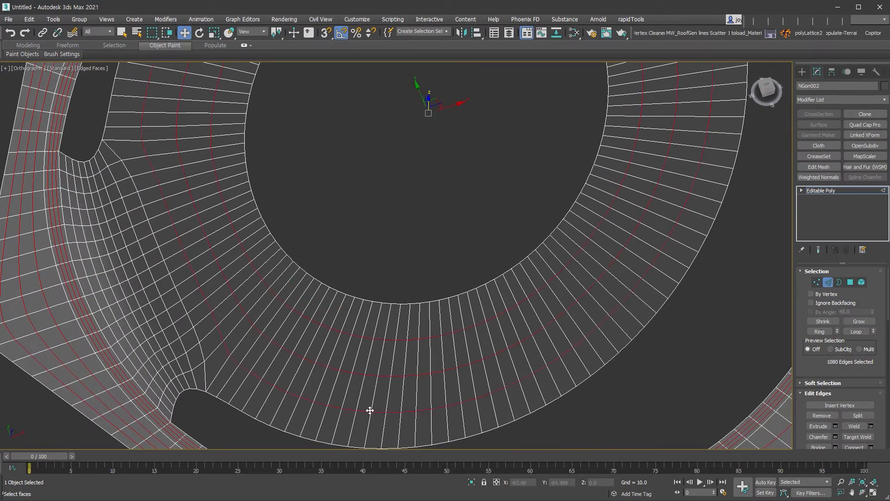
left_click(821, 416)
scroll(528, 286, "down", 4)
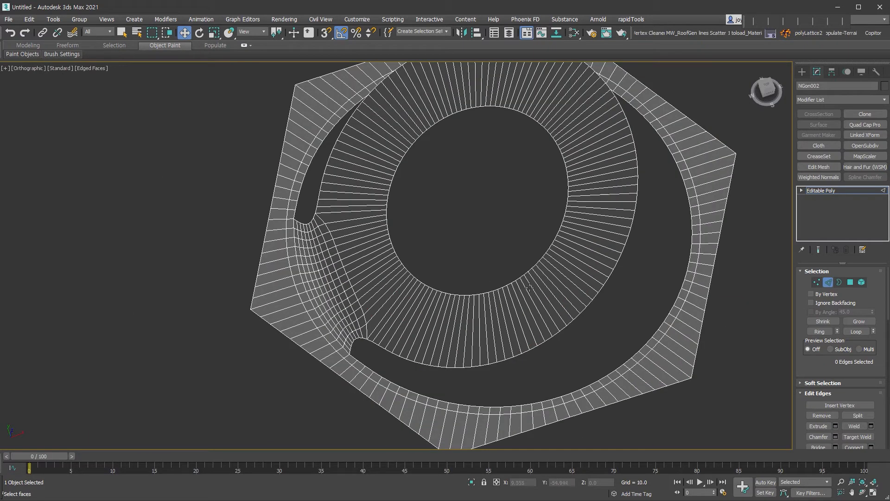
- Close the inner ring's hole by collapsing its border to a single centre point, and check the shaded result
scroll(536, 349, "up", 1)
middle_click_drag(536, 349, 557, 327)
key("3")
left_click(489, 258)
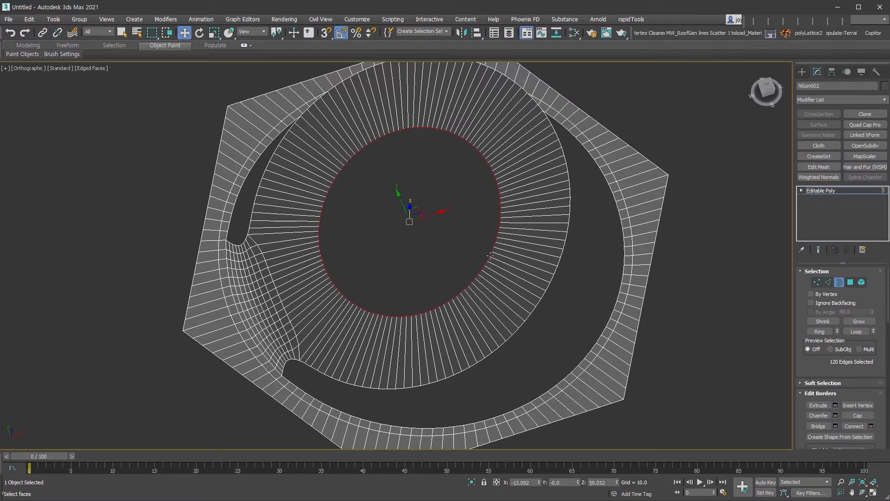
middle_click_drag(510, 279, 527, 295, "alt")
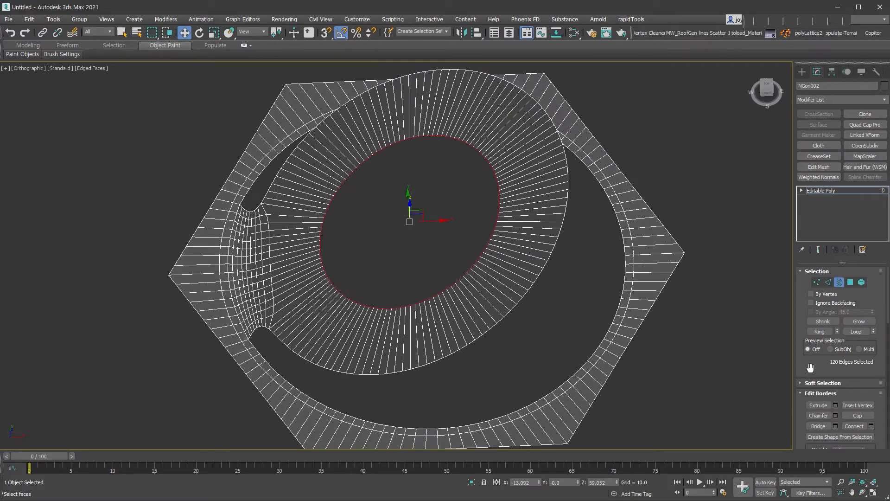
scroll(834, 362, "down", 5)
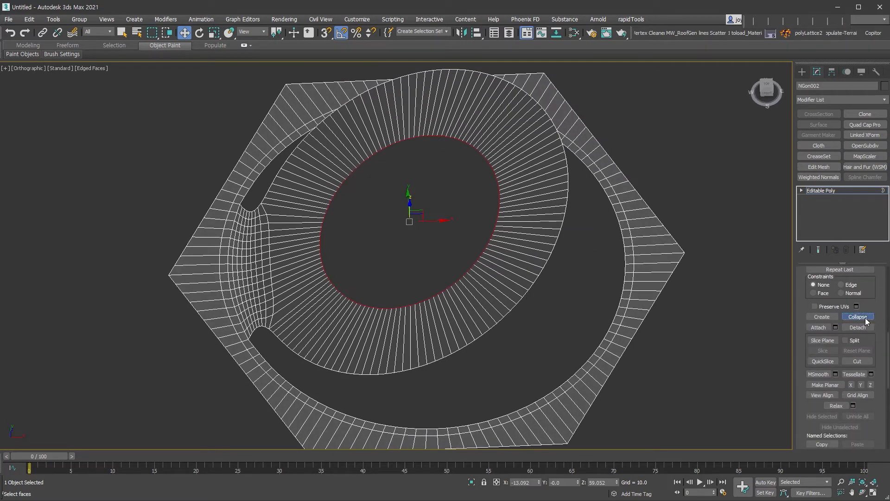
left_click(857, 317)
key("F4")
middle_click_drag(503, 307, 430, 327, "alt")
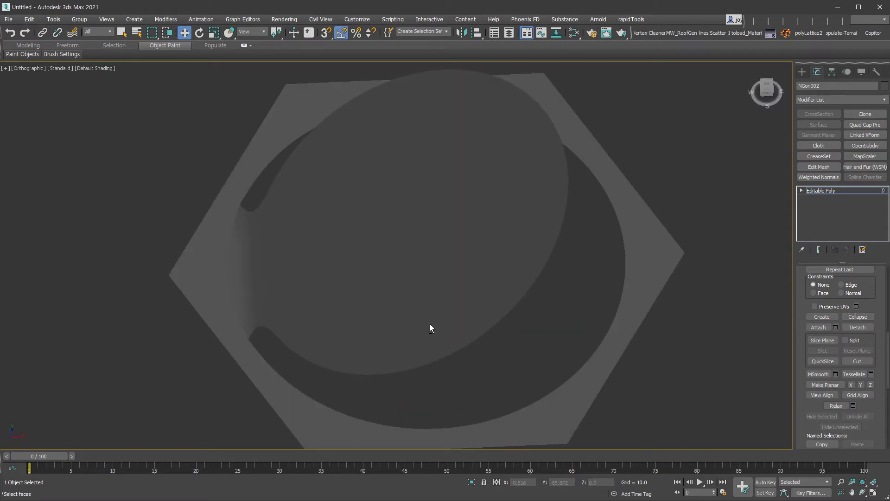
key("F4")
- Select the element made of the rim, bridge and disc and auto smooth it with a threshold of 45
left_click(801, 190)
left_click(819, 230)
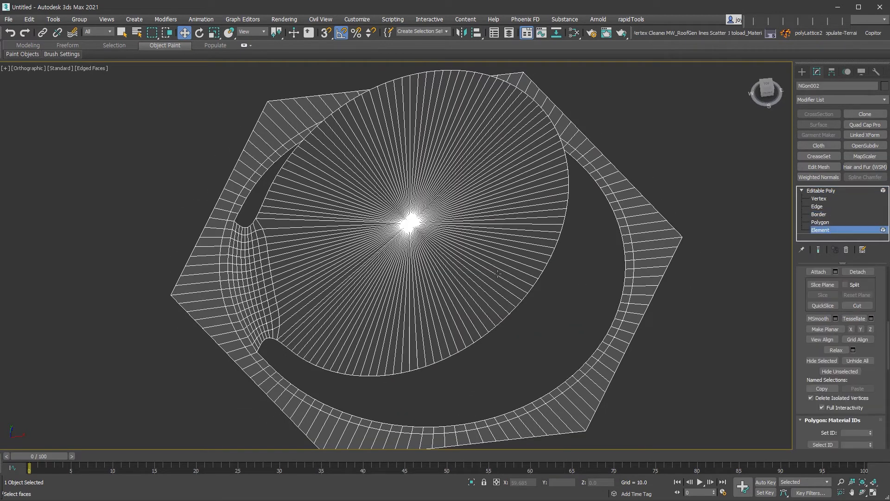
left_click(492, 270)
scroll(880, 394, "down", 3)
scroll(875, 385, "down", 5)
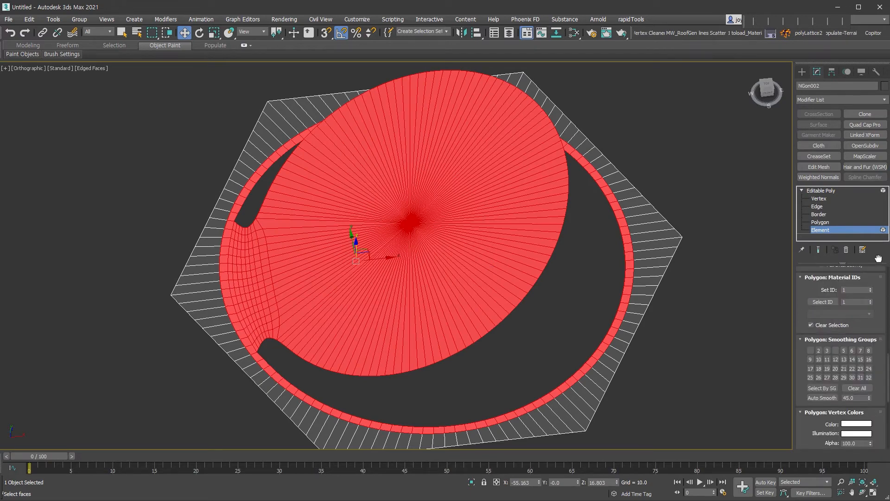
left_click(826, 397)
left_click(846, 230)
key("F4")
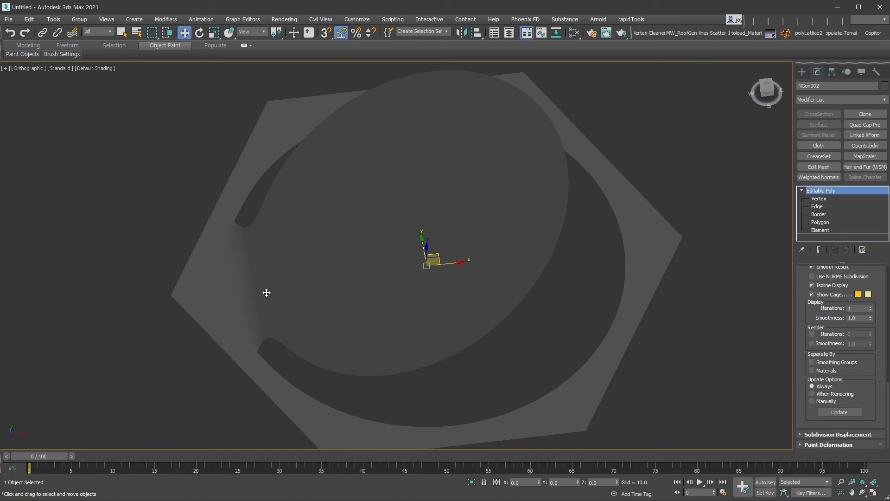
key("F3")
- Detach the element made of the rim, bridge and disc as a separate object
middle_click_drag(354, 297, 463, 312, "alt")
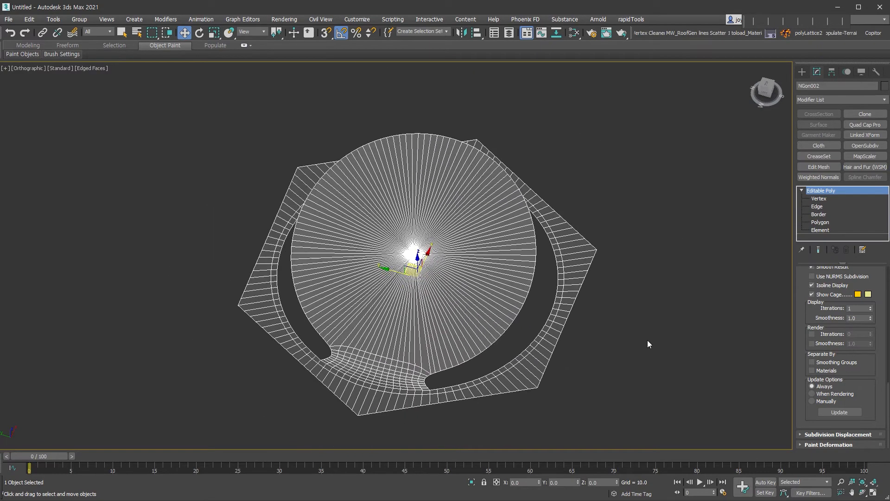
middle_click_drag(636, 345, 573, 338, "alt")
key("5")
left_click(400, 294)
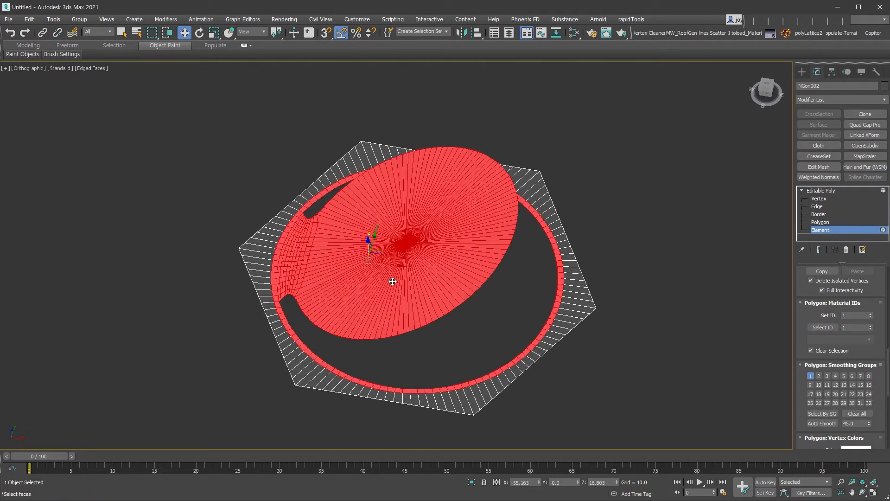
key("t")
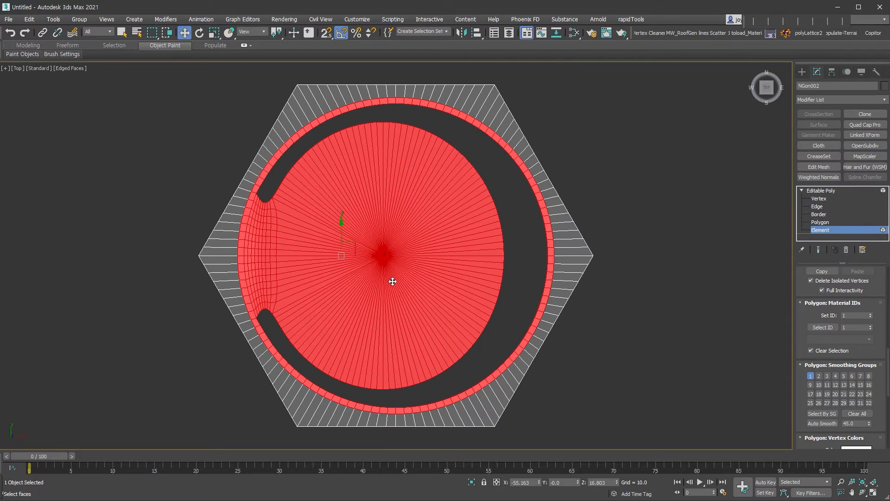
key("alt+d")
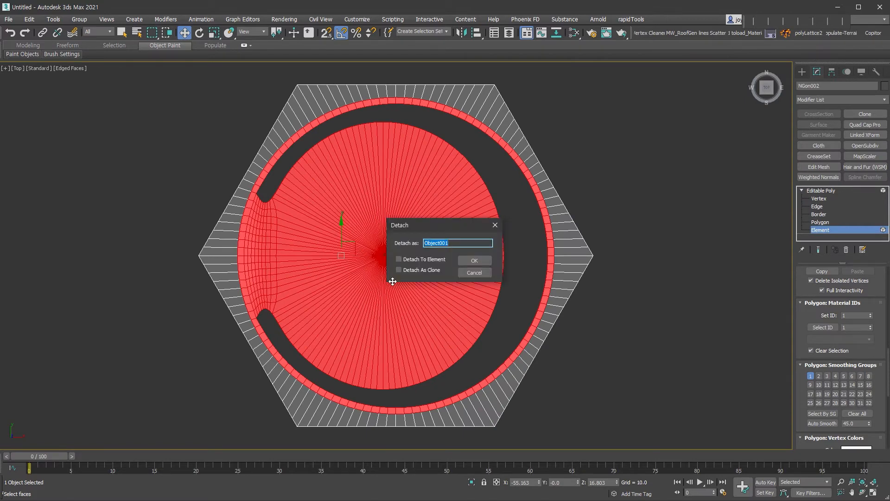
key("Return")
- Select the detached disc object, test rotating it inside the hexagonal frame, and cancel the trial rotation
left_click(830, 191)
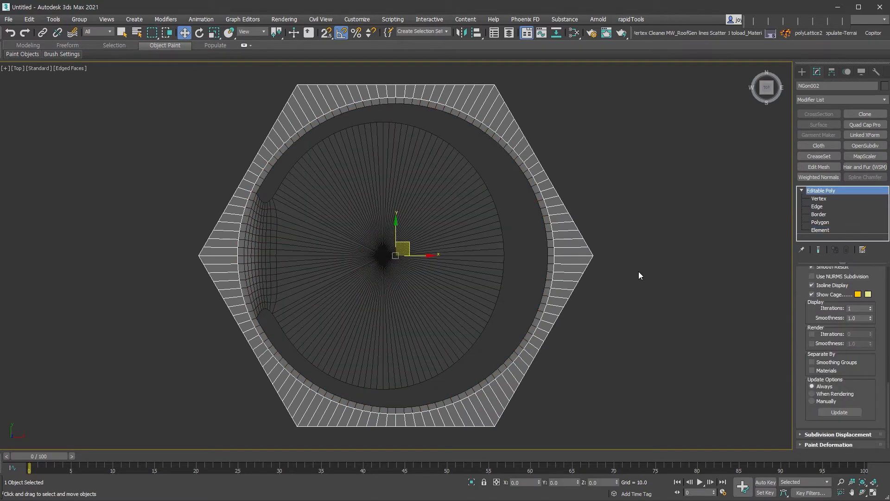
left_click(473, 270)
right_click(408, 239)
left_click(427, 259)
left_click_drag(421, 237, 424, 342)
right_click(425, 342)
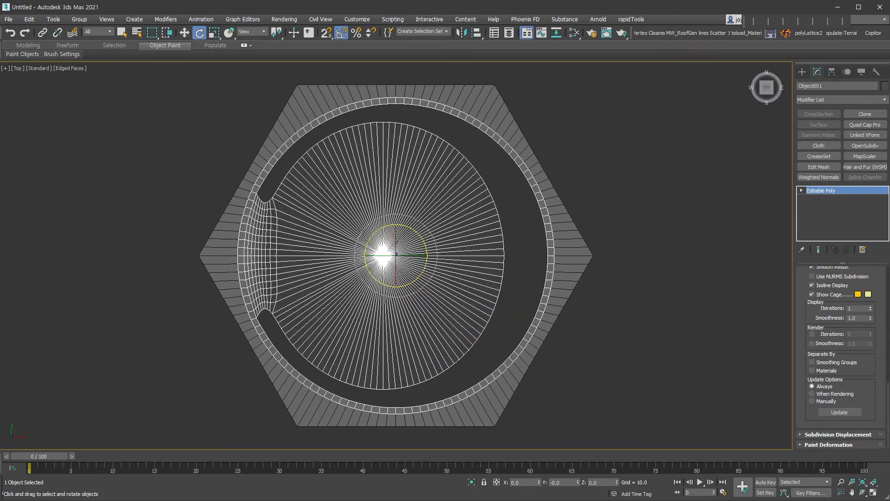
- Animate the disc object with Auto Key by rotating it 180 degrees about Z at frame 40
left_click_drag(41, 456, 365, 468)
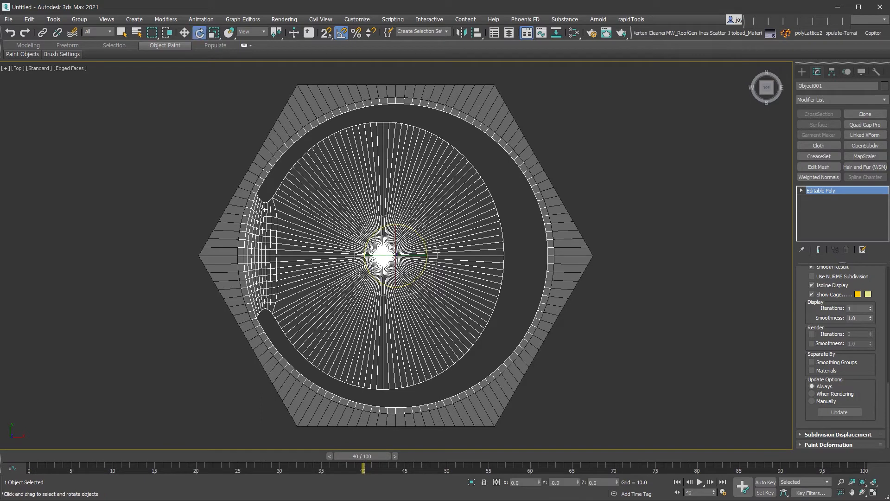
left_click(766, 482)
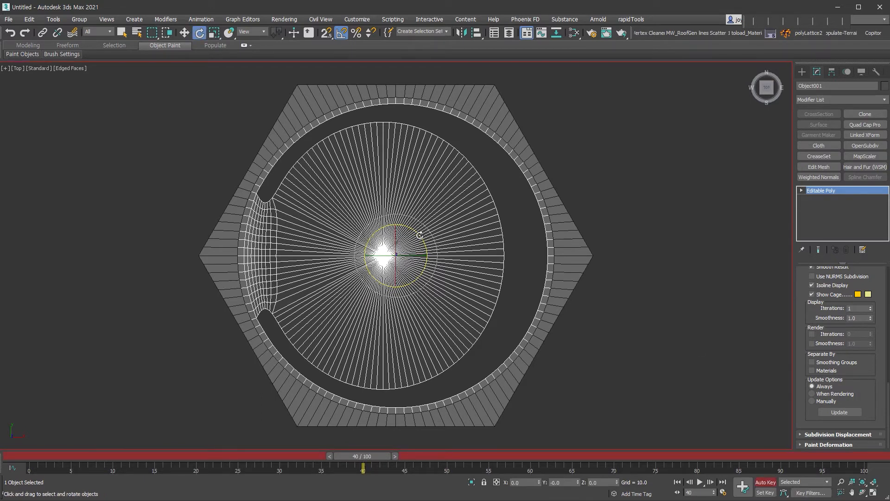
left_click_drag(420, 234, 475, 357)
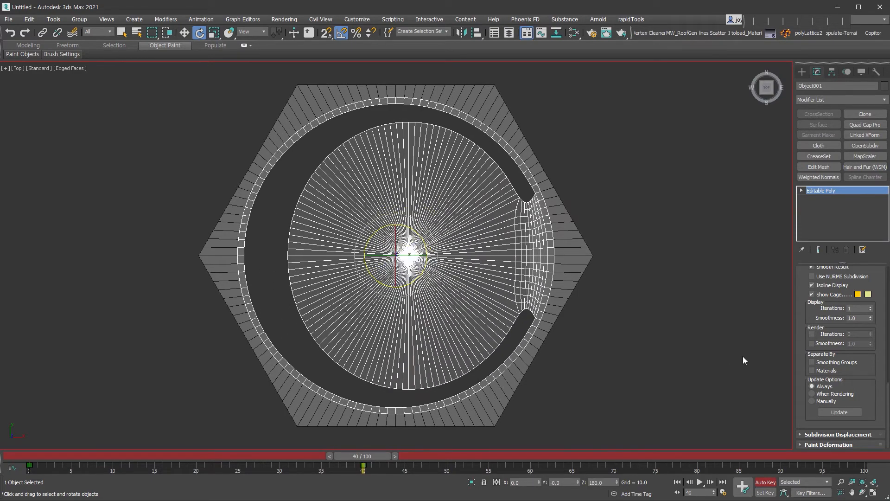
left_click(765, 482)
mouse_move(376, 457)
left_mouse_down()
mouse_move(51, 455)
mouse_move(379, 444)
left_mouse_up()
key("e")
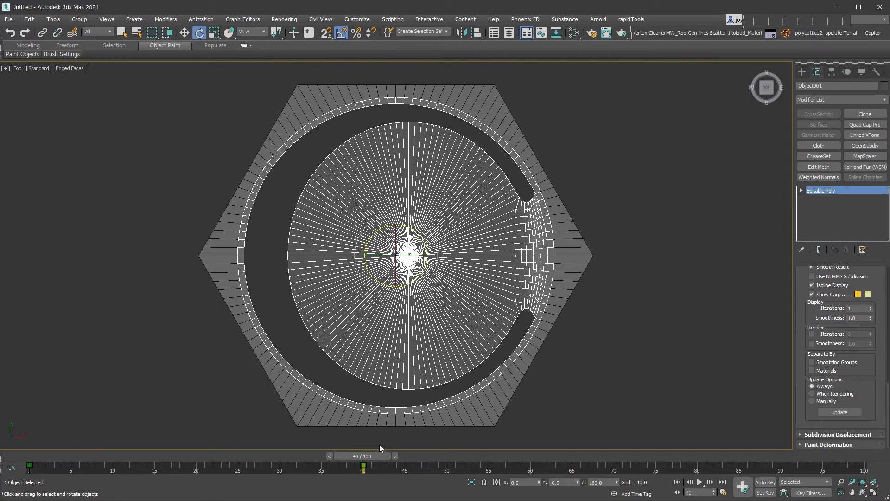
- Set all of the disc's rotation keys to linear tangents in the Curve Editor, and return the timeline to frame 0
right_click(464, 209)
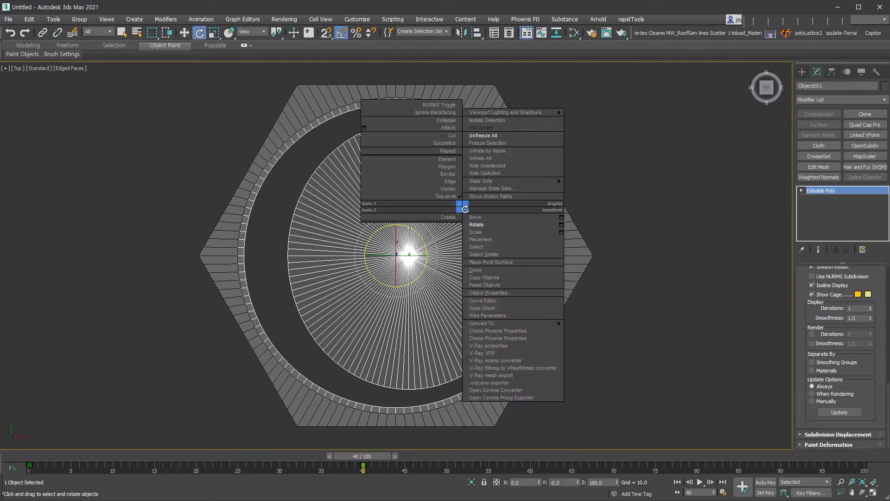
left_click(517, 301)
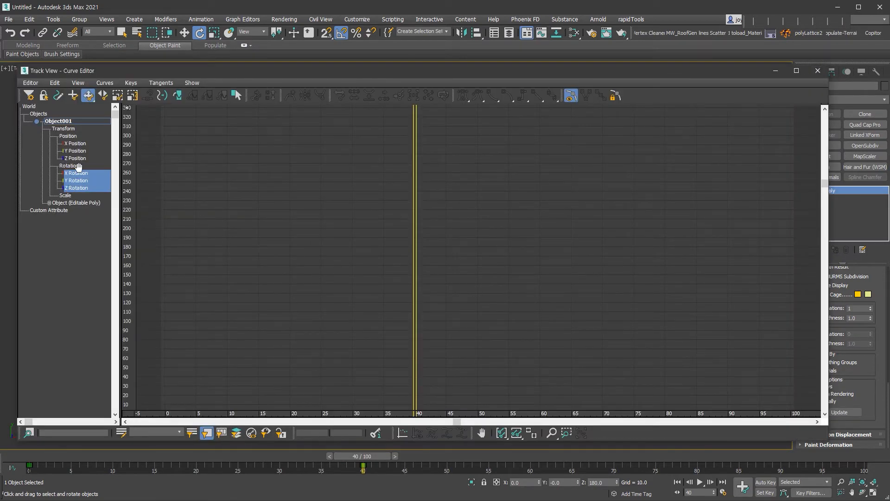
left_click(517, 433)
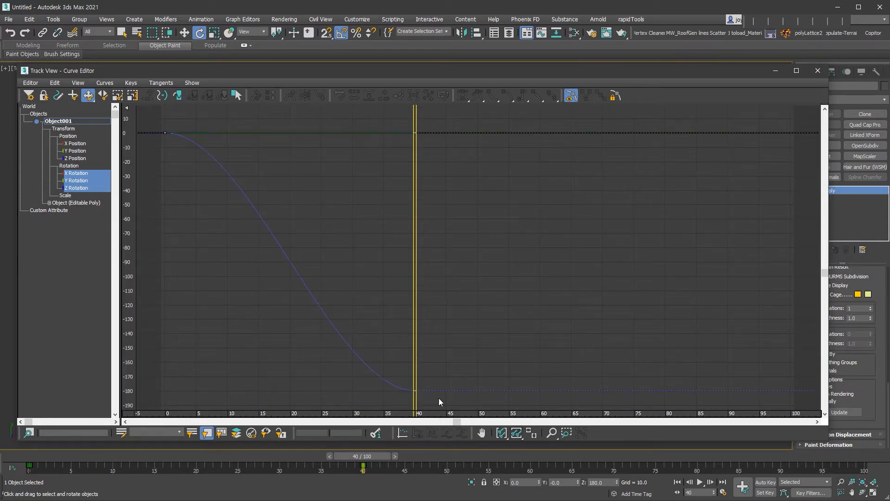
left_click_drag(444, 400, 146, 115)
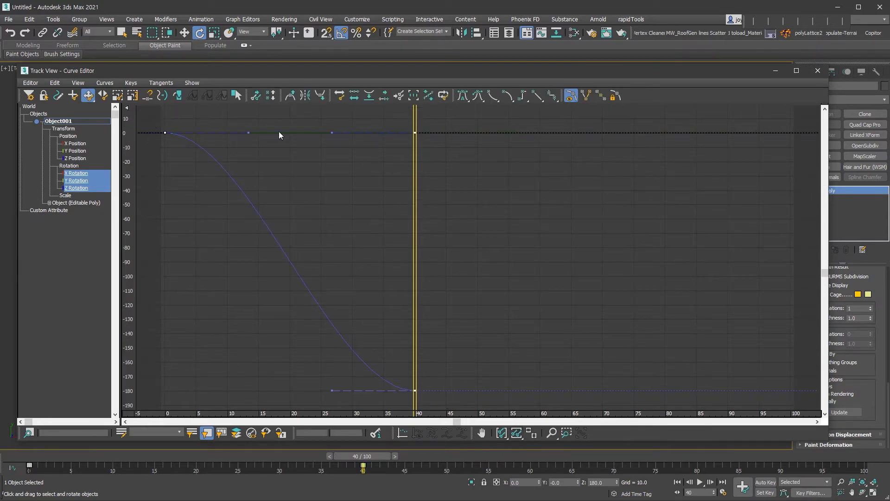
left_click(538, 96)
left_click(818, 72)
mouse_move(32, 457)
left_mouse_down()
mouse_move(22, 452)
mouse_move(399, 456)
mouse_move(23, 452)
left_mouse_up()
key("e")
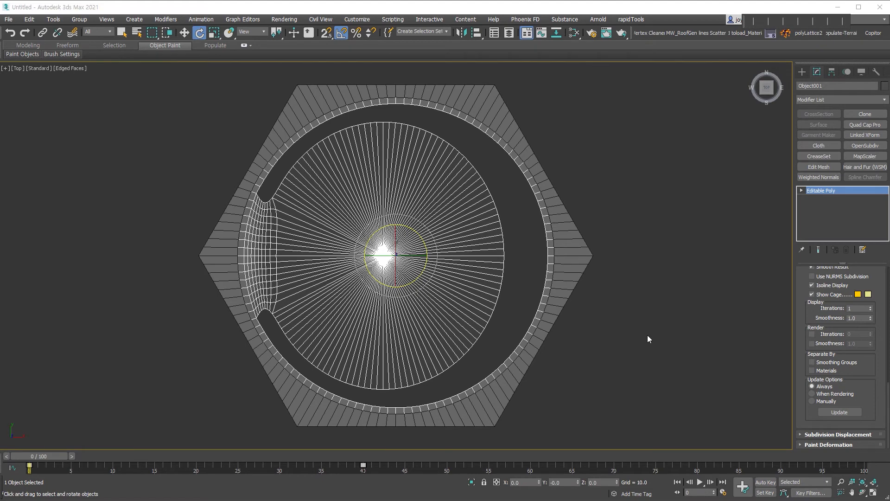
- Set up a V-Ray mesh export of the hexagonal frame and disc as a single file named Hrotate.vrmesh in D:\2021\book-PatternModeling
left_click(609, 364)
left_click_drag(638, 377, 417, 283)
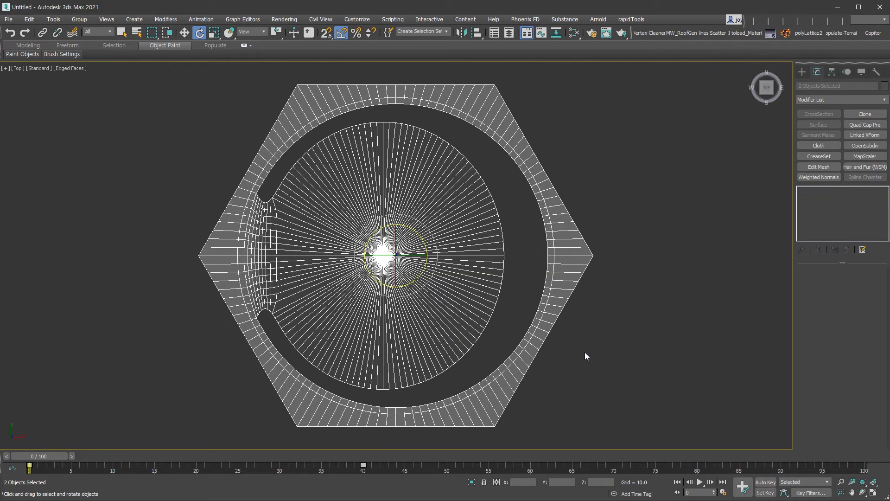
right_click(393, 197)
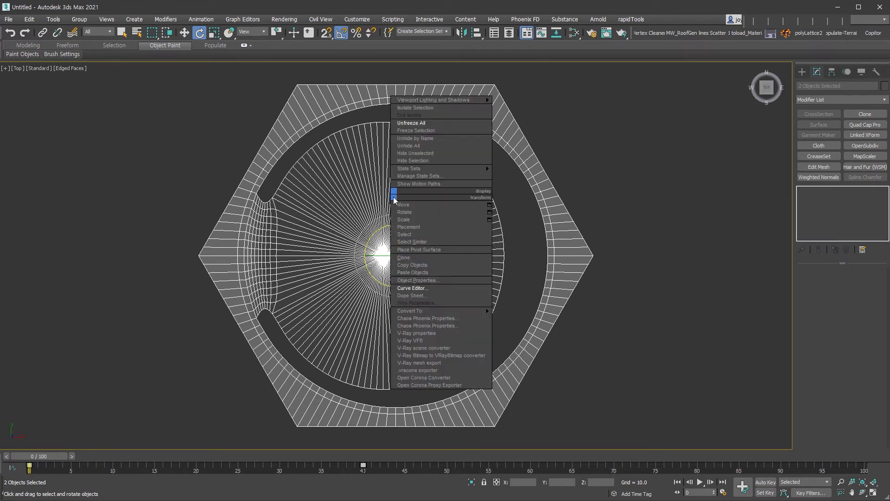
left_click(457, 364)
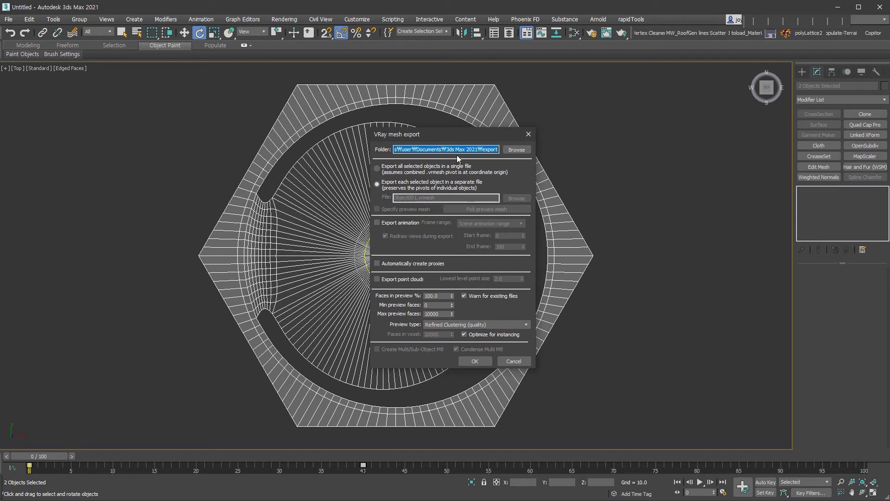
left_click(525, 151)
left_click(406, 168)
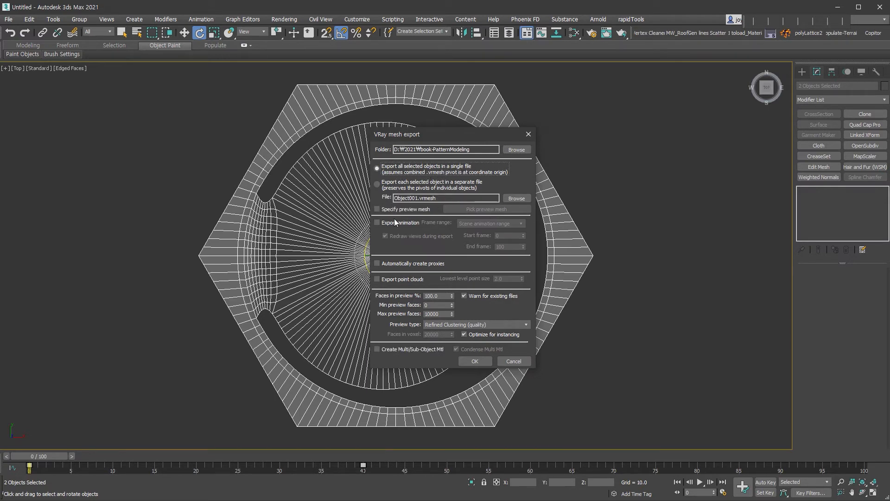
left_click_drag(418, 199, 387, 200)
type("Hrotate")
- Enable animation export with a custom frame range ending at frame 40, turn on automatic proxy creation, and run the export
left_click(394, 224)
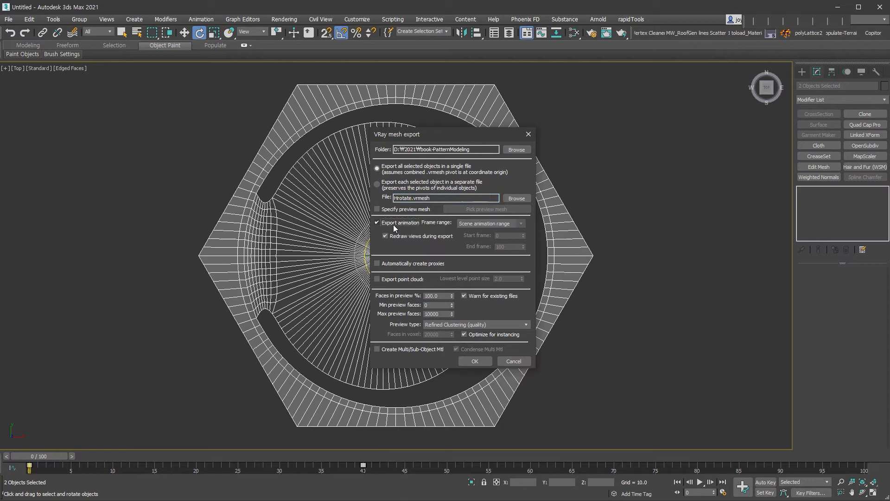
left_click(518, 223)
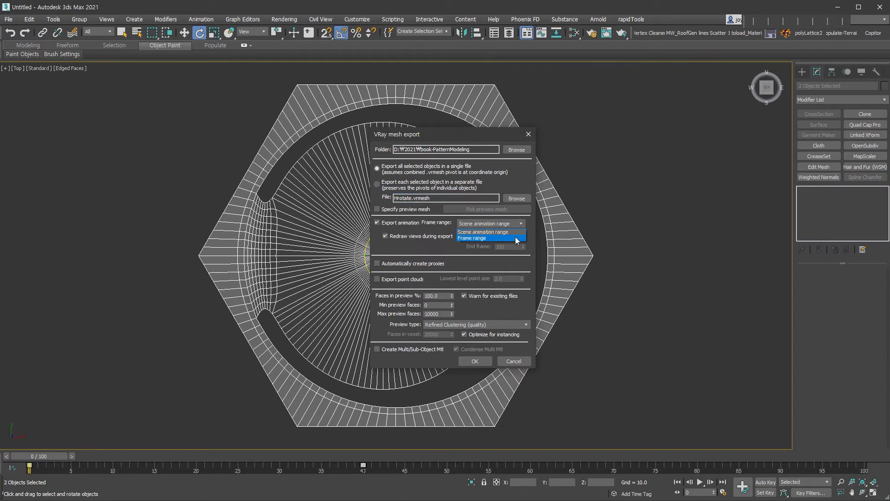
left_click(516, 237)
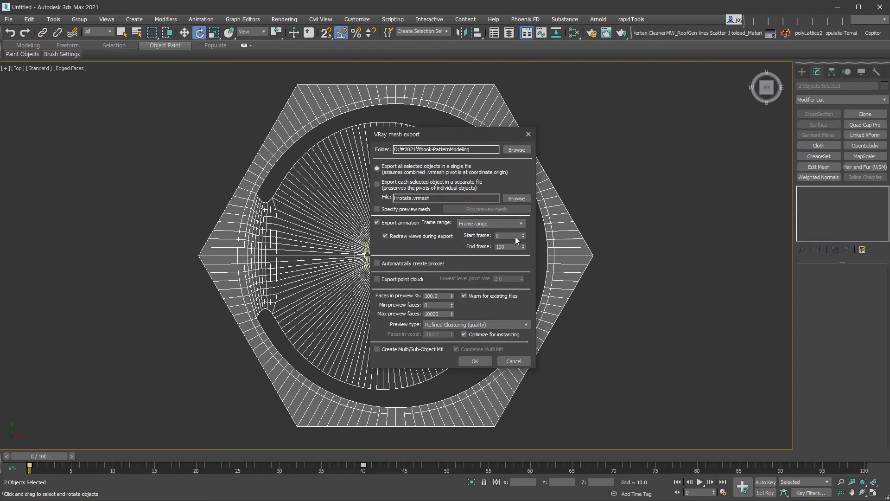
double_click(508, 246)
type("40")
left_click(418, 263)
left_click(473, 361)
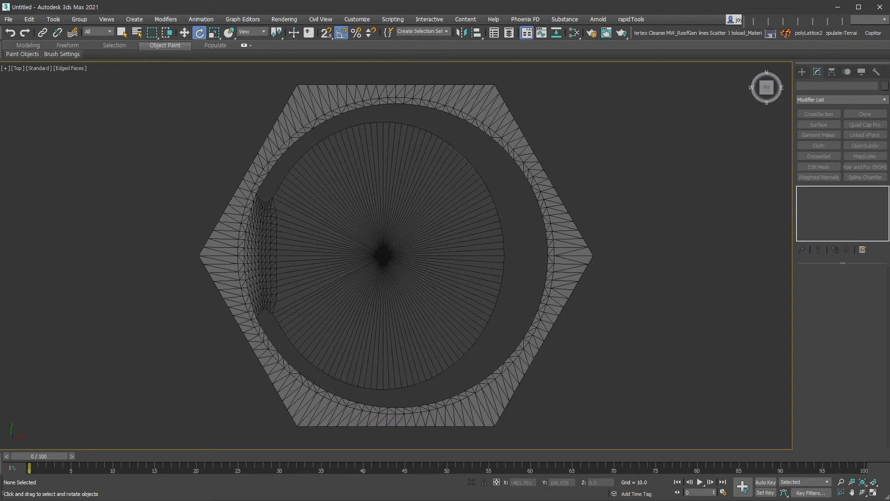
- Select the exported V-Ray proxy and scrub the timeline to check its disc rotation, returning to frame 0
left_click(400, 288)
middle_click_drag(659, 320, 658, 263, "alt")
left_click_drag(57, 457, 409, 456)
key("e")
left_click_drag(359, 474, 2, 454)
middle_click_drag(531, 333, 579, 335, "alt")
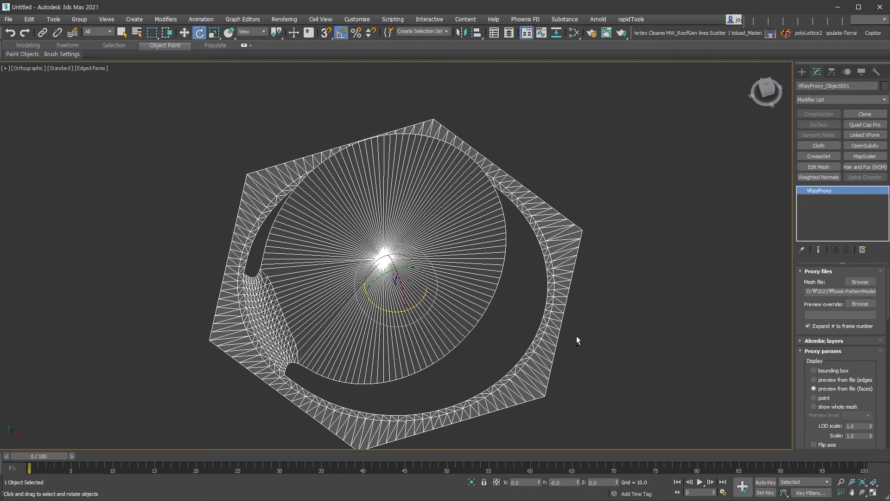
- Draw a rectangle spline in an empty area of the Front view with the grid hidden
middle_click_drag(576, 336, 423, 368)
scroll(423, 368, "down", 5)
key("f")
scroll(429, 358, "down", 12)
middle_click_drag(577, 349, 345, 402)
middle_click_drag(644, 356, 506, 348)
scroll(507, 348, "up", 2)
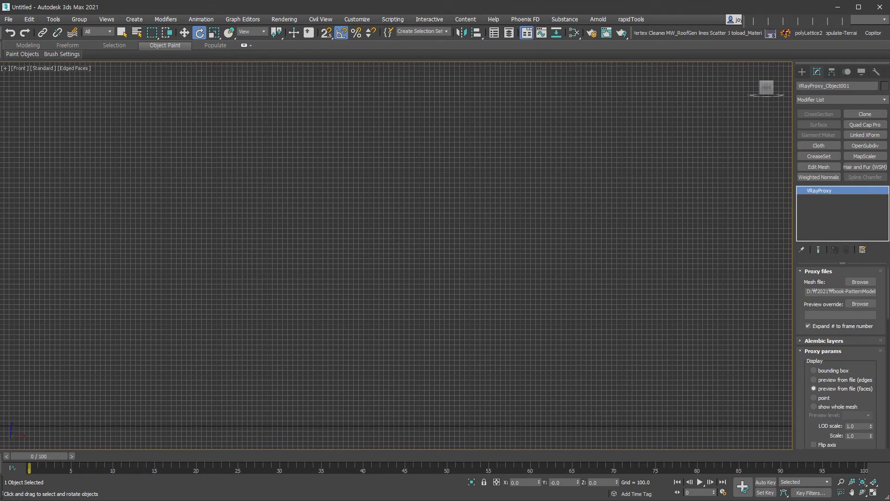
key("g")
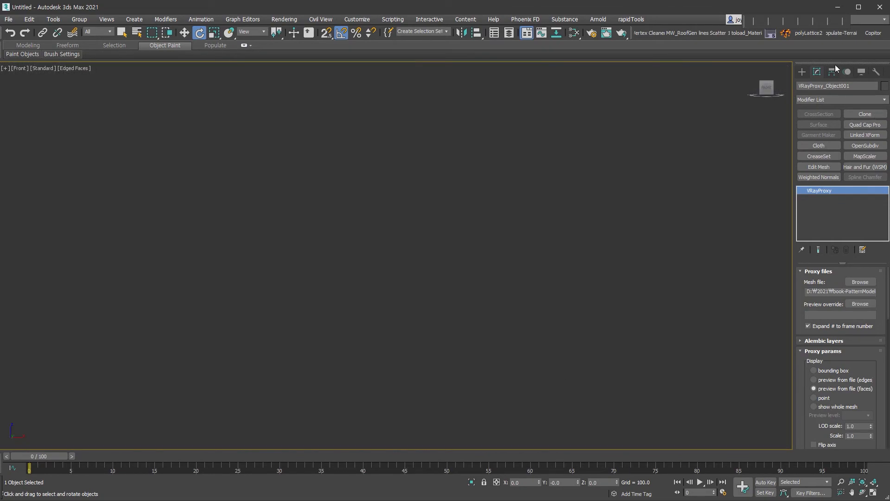
left_click(802, 71)
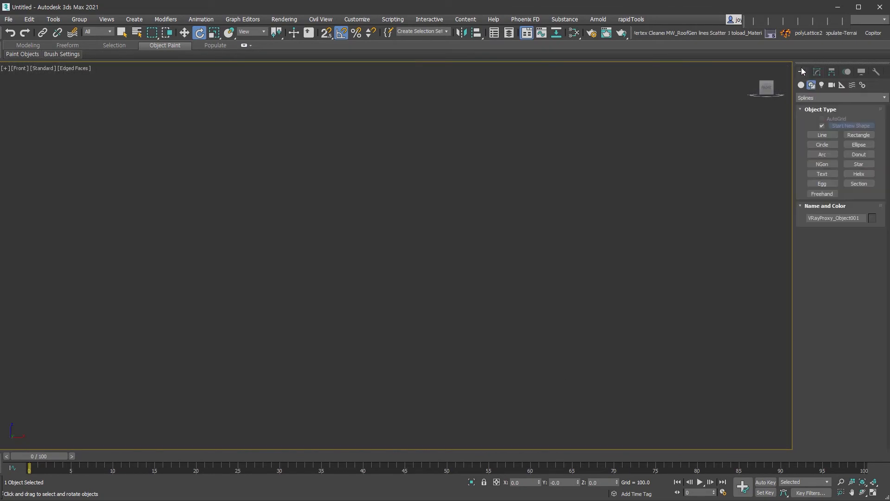
left_click(865, 137)
left_click_drag(103, 100, 687, 399)
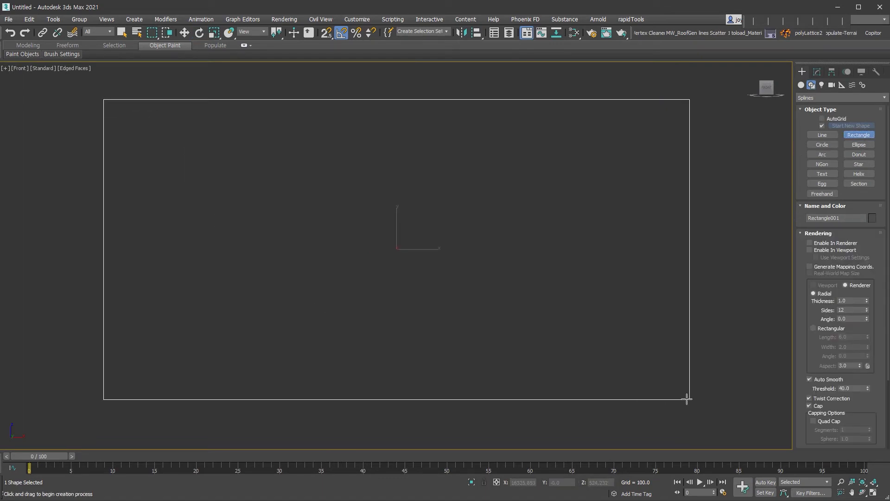
- Set the rectangle's length to 4000 and width to 10000
left_click(828, 233)
type("4000")
key("Tab")
type("10000")
key("Return")
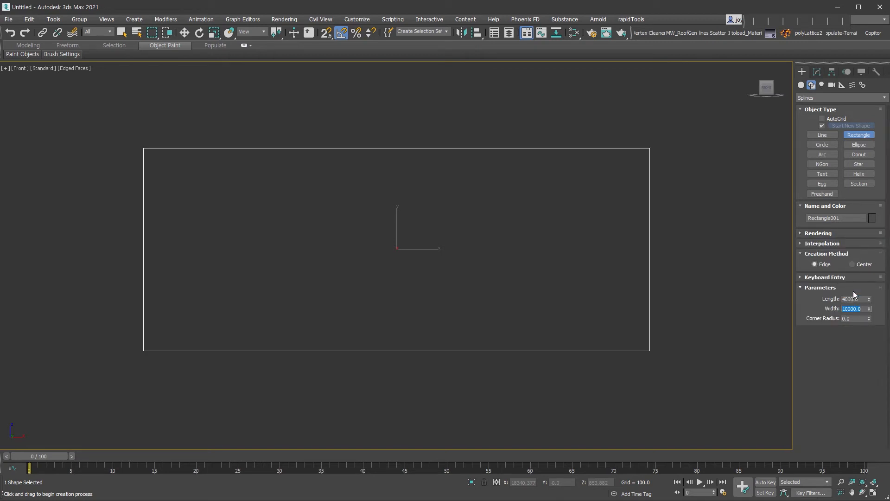
key("e")
- Create a Forest Pro object using the rectangle as its scattering area
left_click(801, 85)
left_click(822, 96)
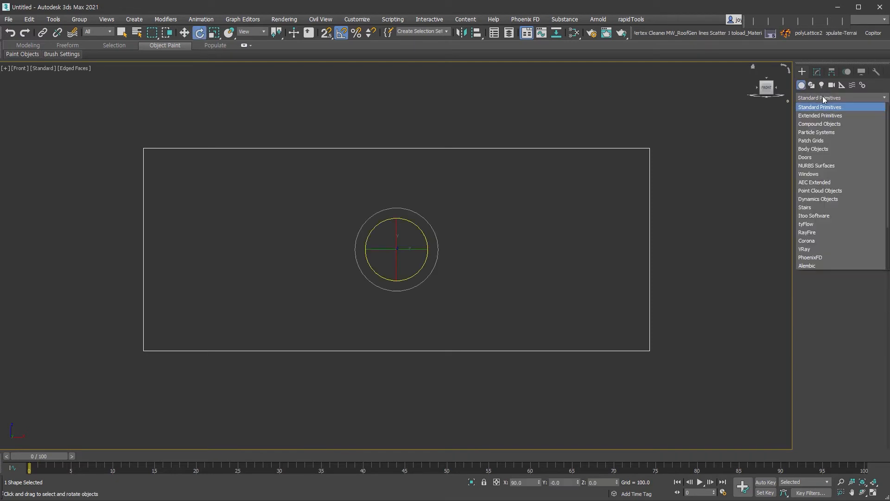
left_click(841, 216)
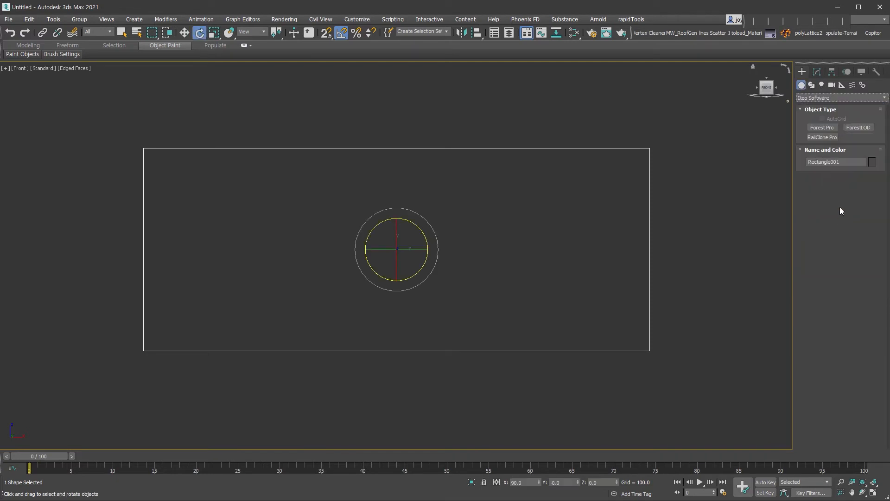
key("Return")
left_click(612, 351)
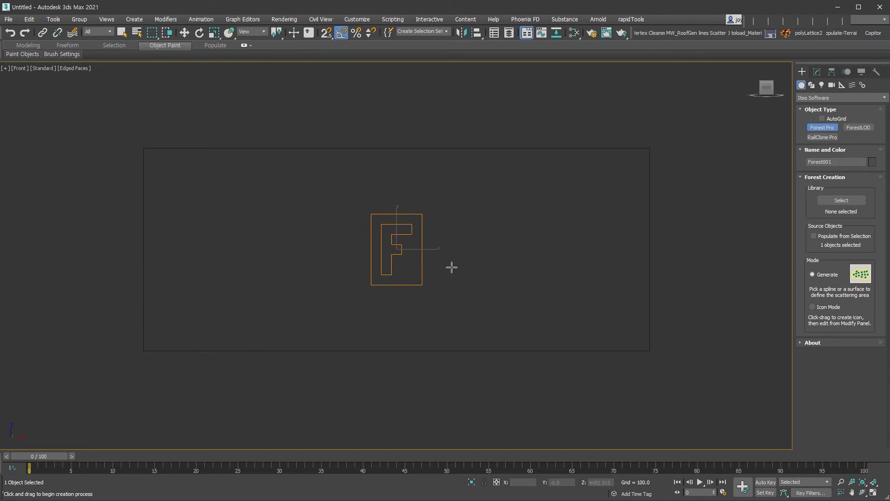
- Add a geometry item to the forest using the V-Ray proxy as custom object, and accept the recommended point-cloud display and render-time animation options
left_click(817, 72)
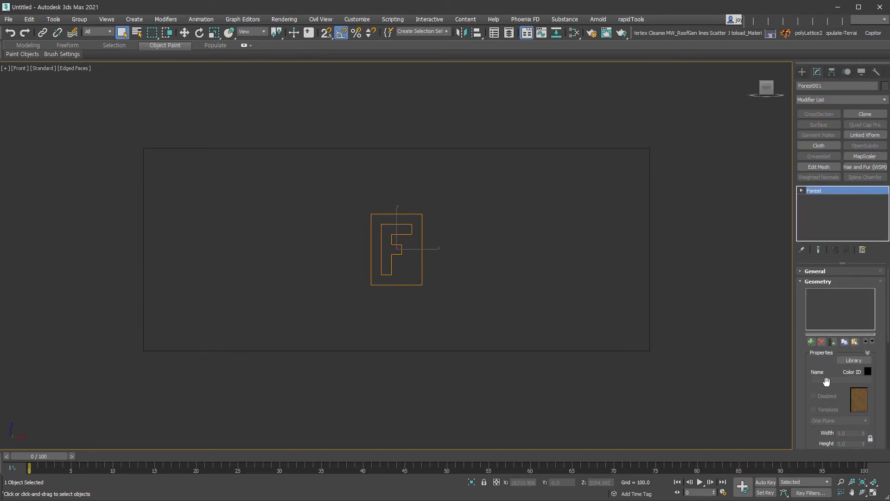
scroll(436, 357, "down", 2)
middle_click_drag(437, 357, 558, 318)
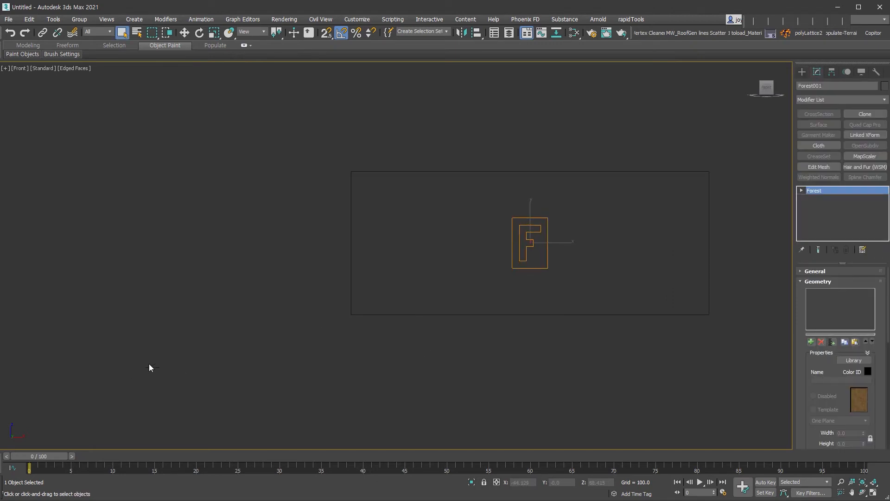
left_click(811, 341)
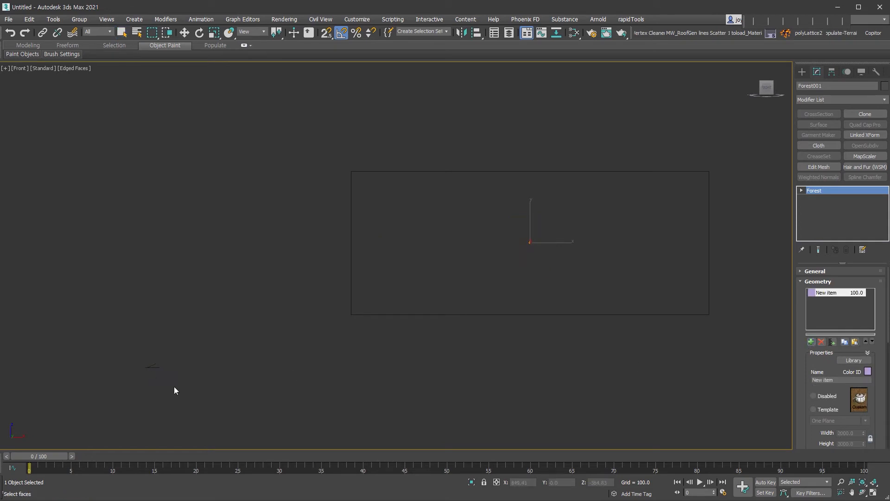
left_click_drag(810, 429, 810, 357)
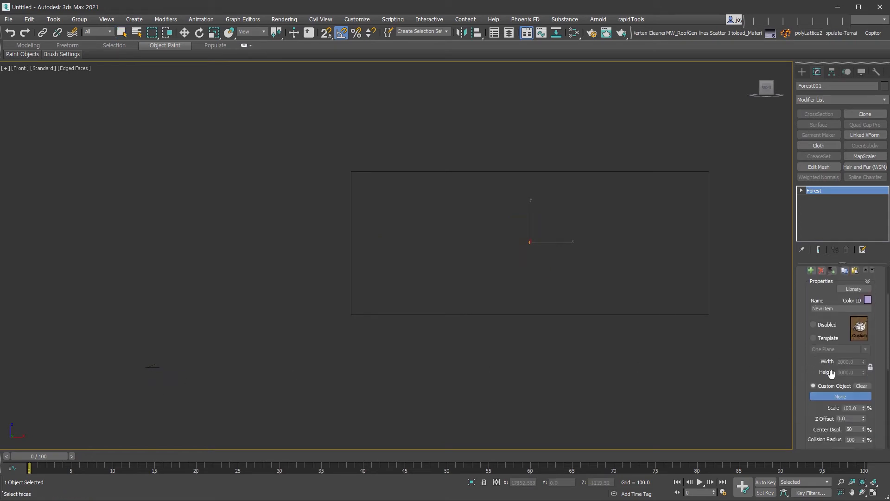
left_click(149, 366)
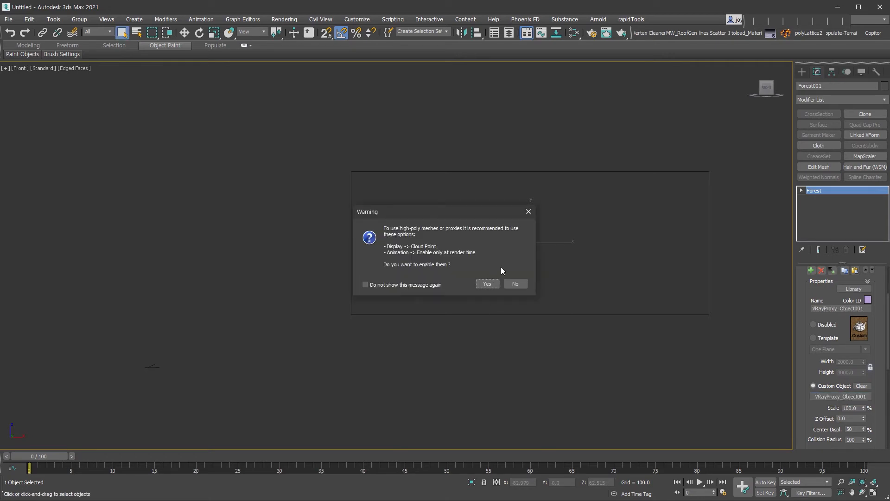
left_click(488, 284)
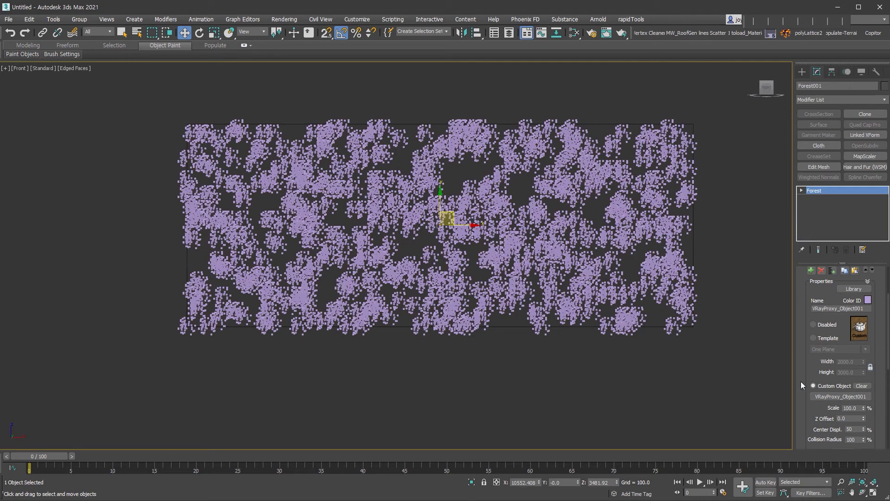
- Change the forest's viewport display mode to Mesh
scroll(804, 408, "down", 5)
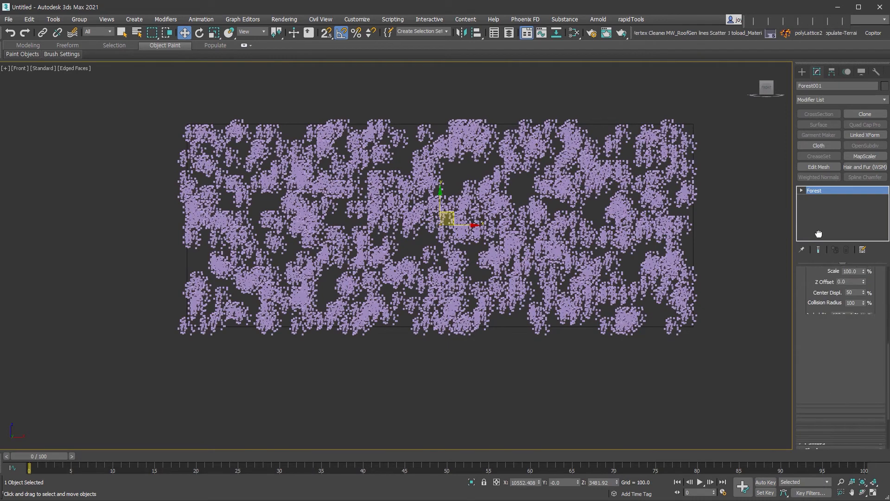
left_click(827, 435)
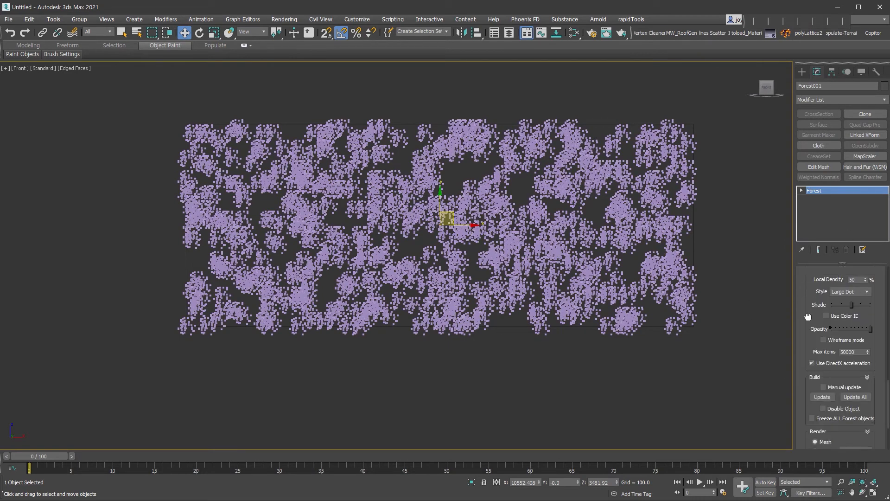
scroll(812, 371, "down", 4)
left_click(813, 347)
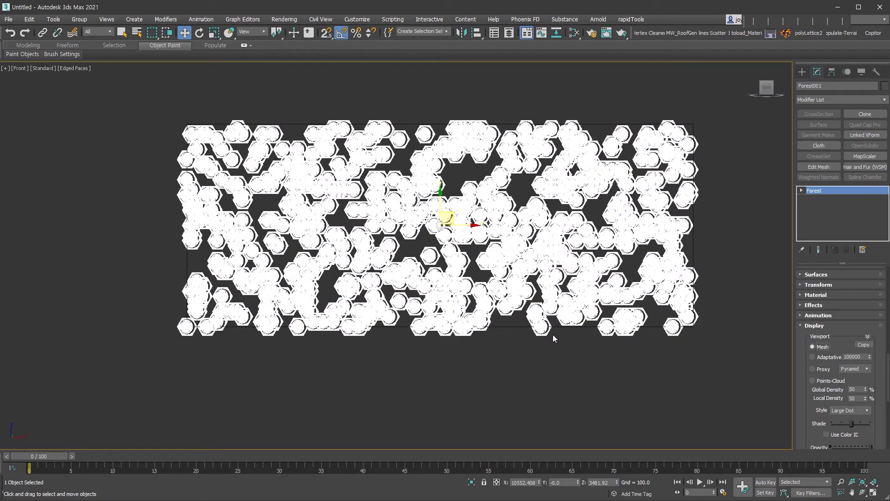
- Set the forest's image distribution pattern to Grid 2
scroll(806, 365, "up", 3)
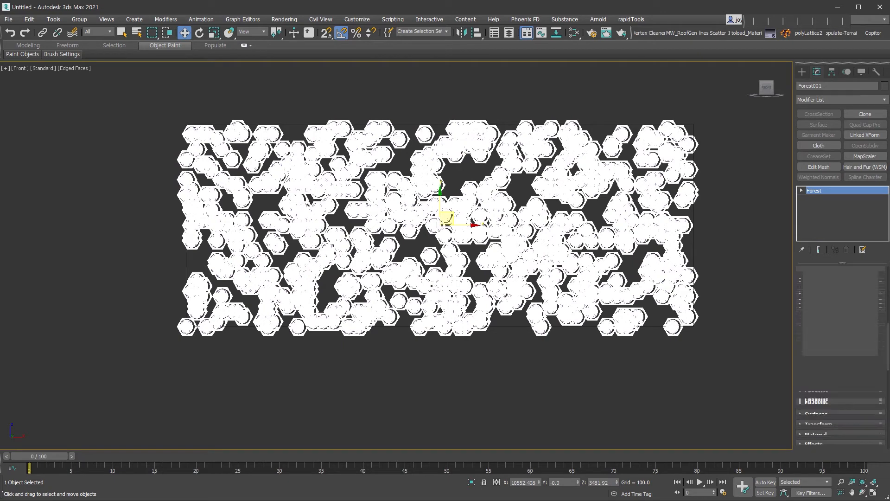
left_click_drag(830, 463, 830, 489)
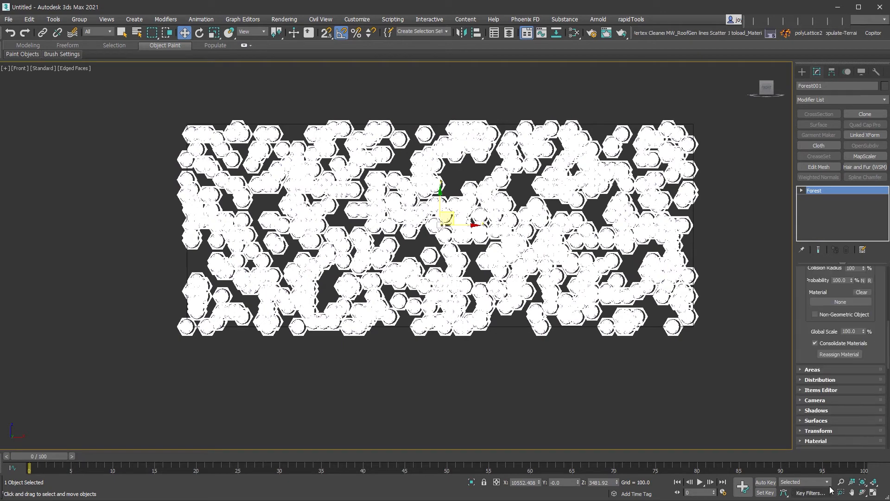
left_click(840, 381)
scroll(833, 377, "down", 3)
left_click(847, 382)
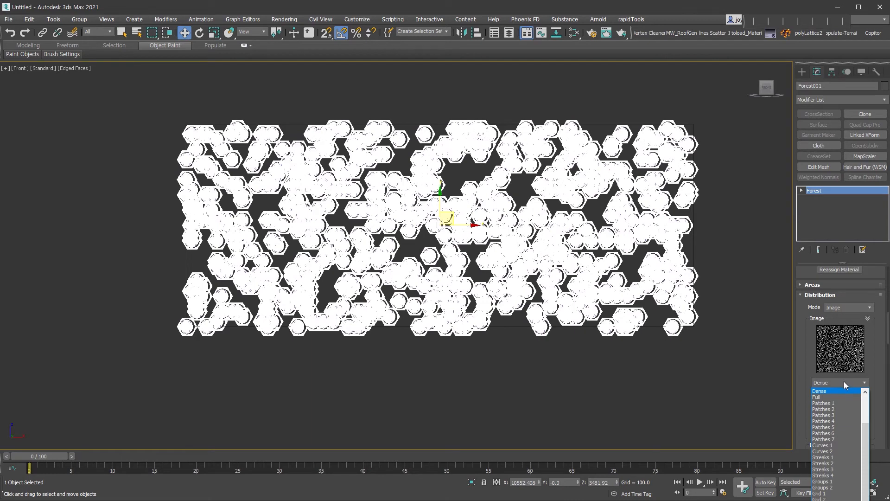
left_click(838, 498)
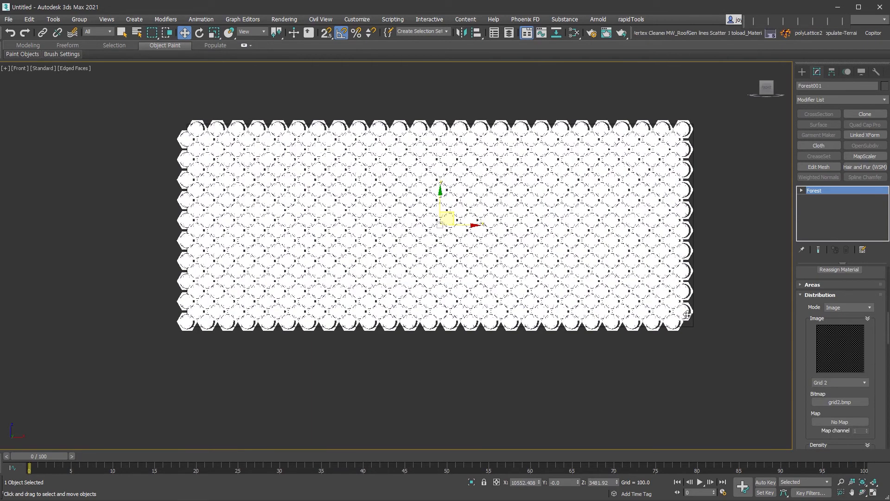
- Unlock the aspect ratio of the forest's distribution density and set its units to X 15000 and Y 8660
scroll(686, 315, "up", 10)
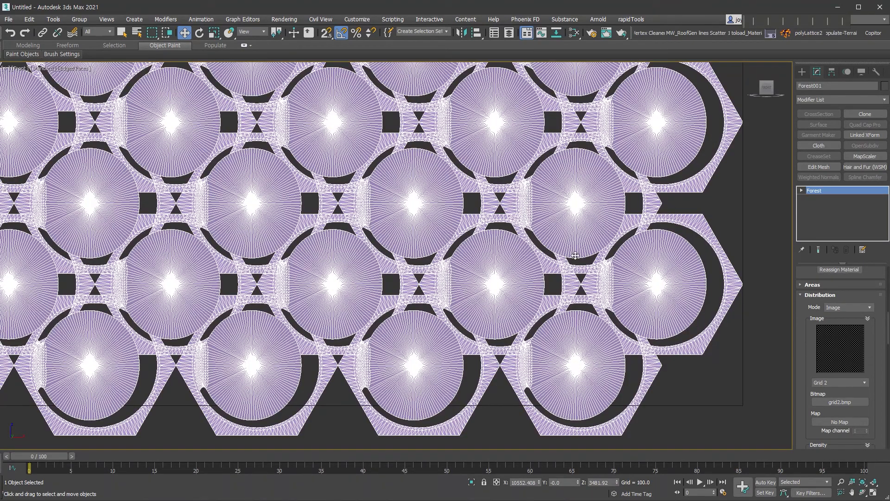
scroll(875, 397, "down", 3)
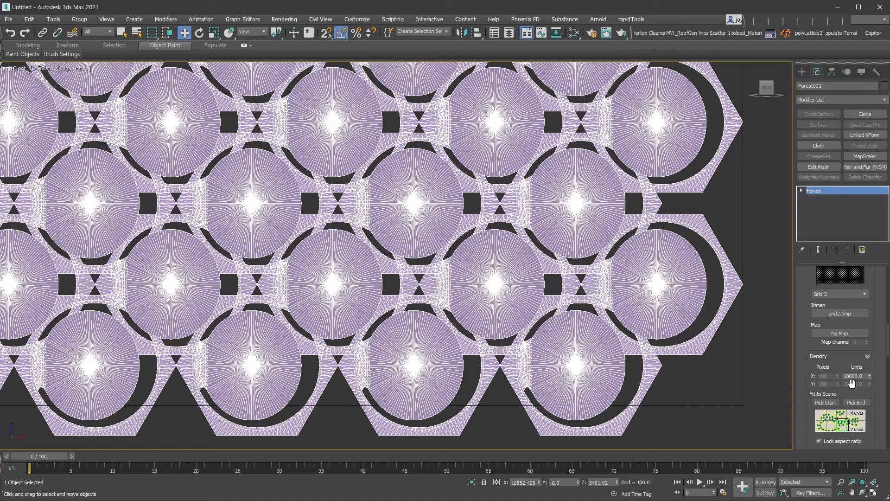
scroll(866, 390, "down", 2)
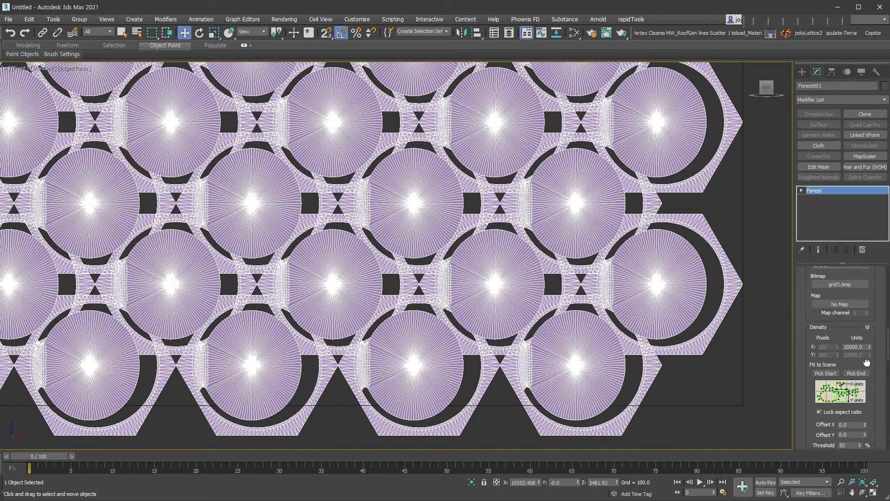
left_click(846, 394)
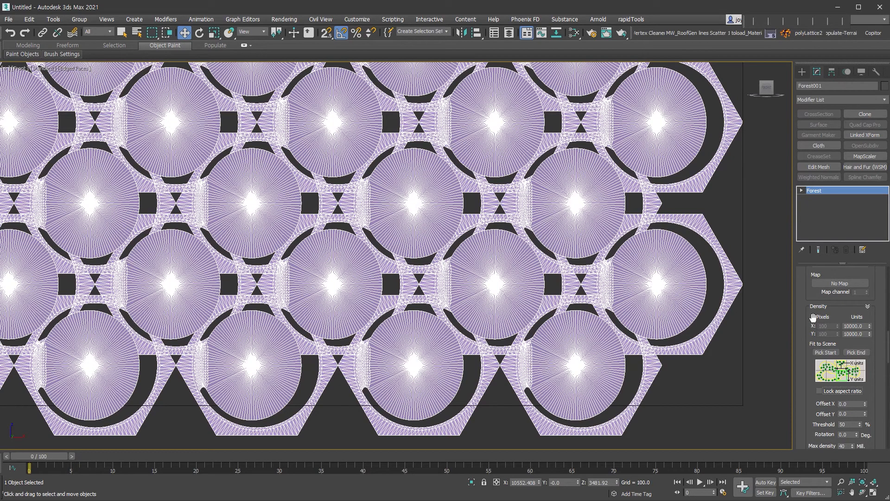
double_click(852, 326)
type("15000")
key("Tab")
type("8660")
key("Return")
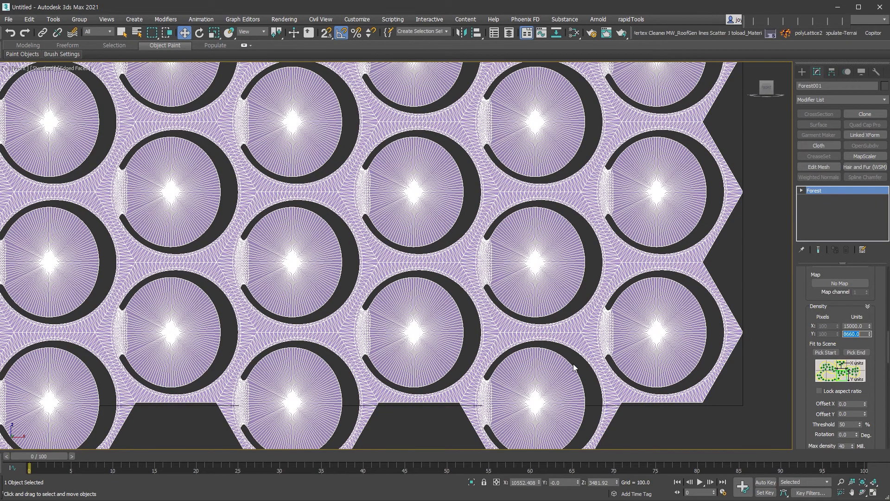
- Turn off the edged-faces display in the front view and frame the whole tile scatter
scroll(573, 367, "down", 8)
scroll(462, 290, "up", 2)
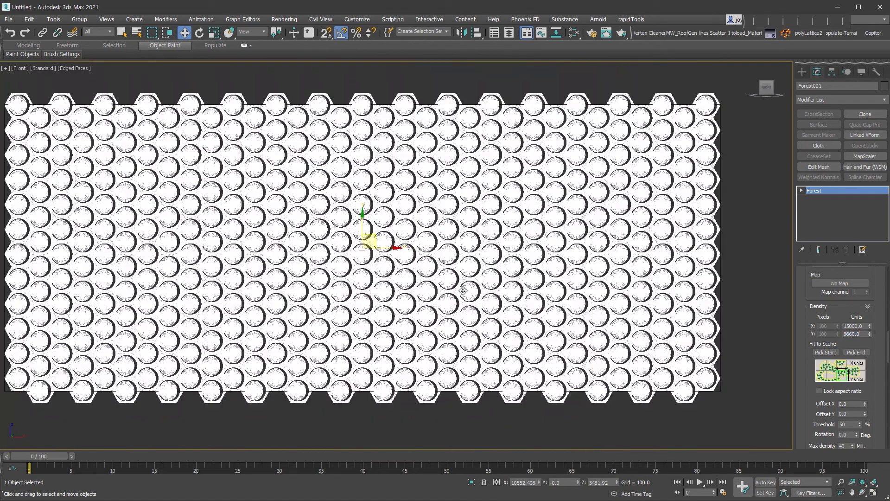
key("F4")
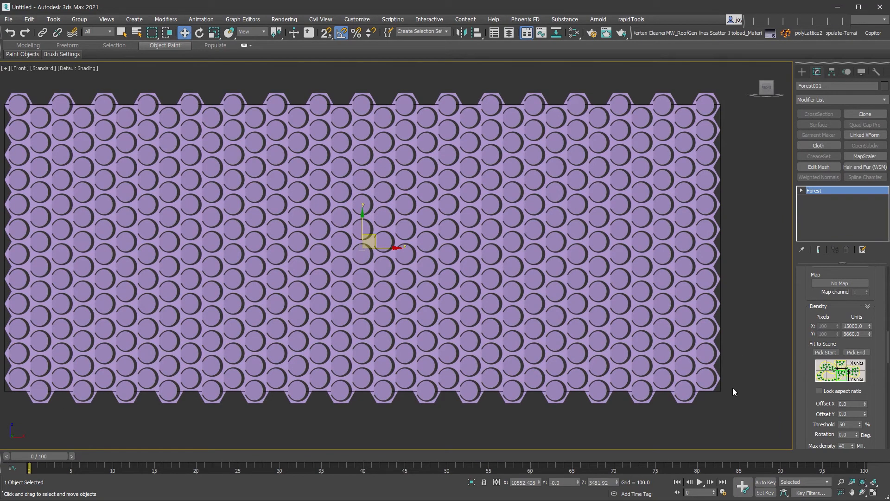
middle_click_drag(705, 388, 744, 380)
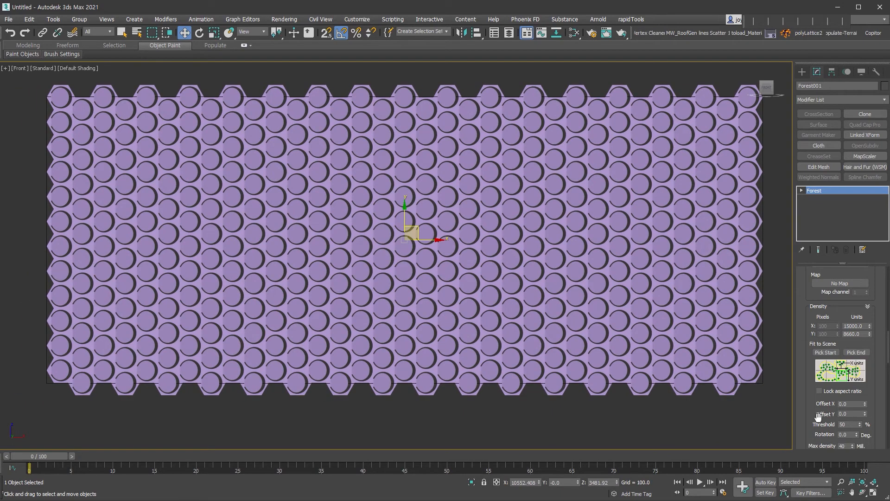
- Add the Stepped Rotation effect from the Forest effects library and set its Z_Rotate_Step value to 60
scroll(811, 419, "down", 5)
scroll(819, 414, "down", 5)
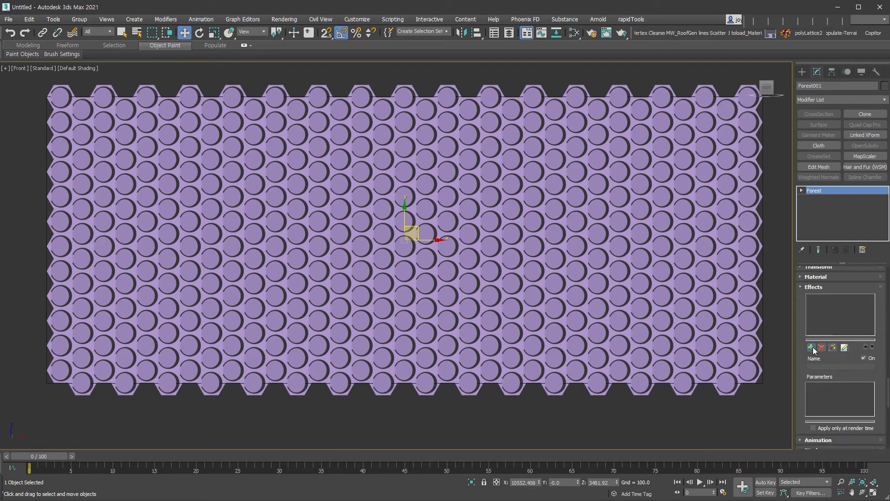
left_click(812, 348)
left_click(833, 347)
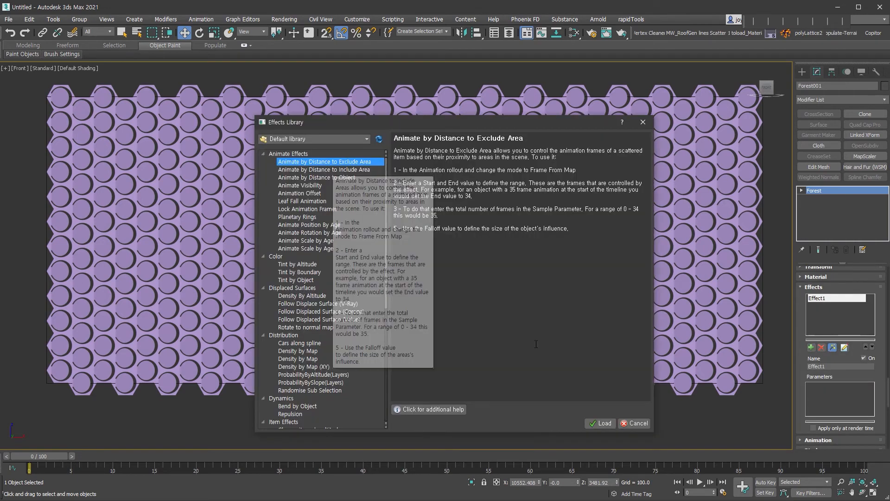
scroll(346, 301, "down", 9)
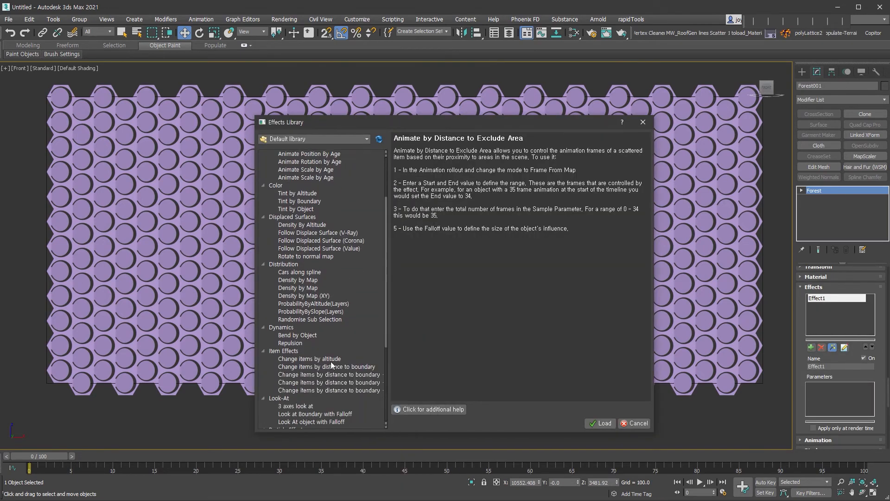
left_click(316, 399)
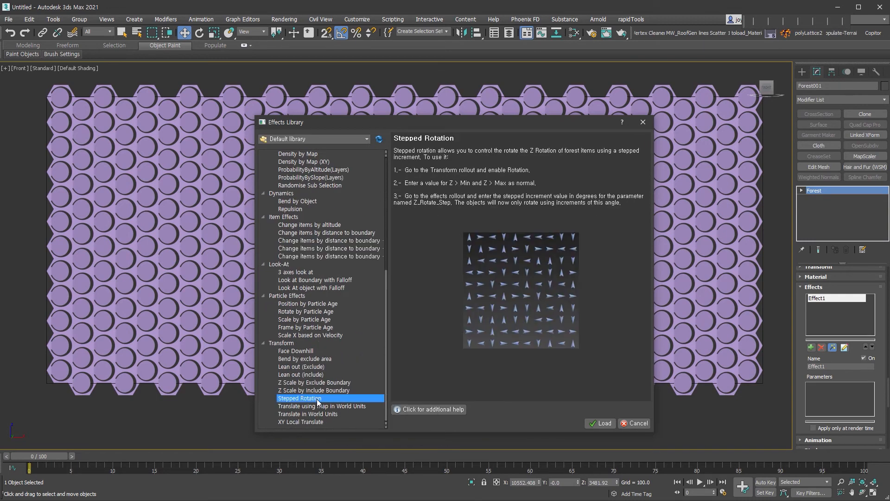
left_click(601, 423)
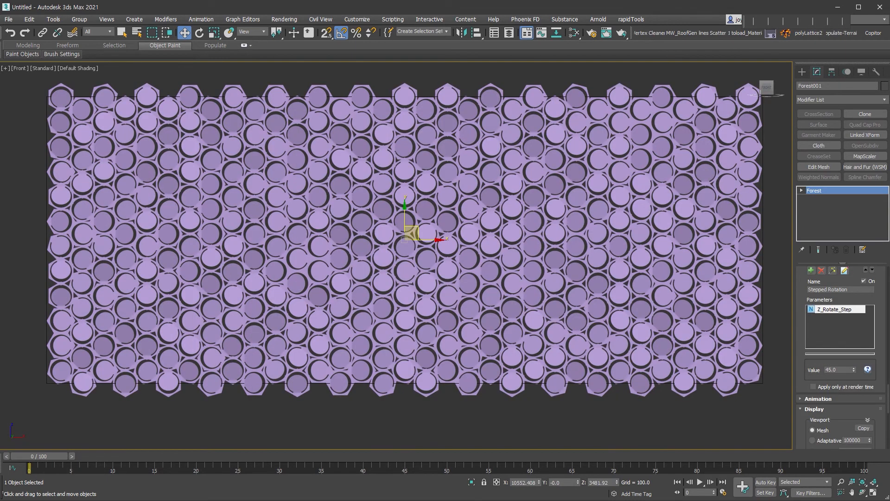
left_click_drag(844, 369, 807, 368)
type("60")
key("Return")
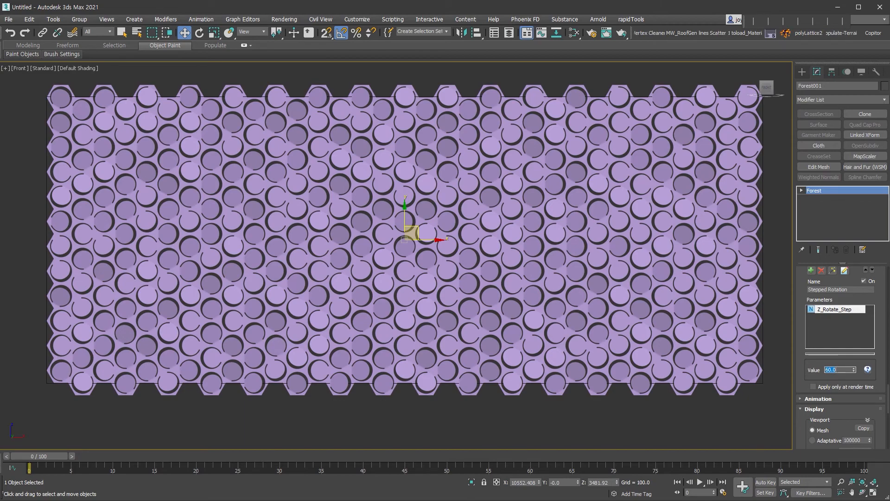
- Create a plane in the front view that covers the whole tile scatter with a small margin around the rectangle
mouse_move(662, 250)
middle_mouse_down("alt")
mouse_move(620, 253)
mouse_move(650, 254)
middle_mouse_up("alt")
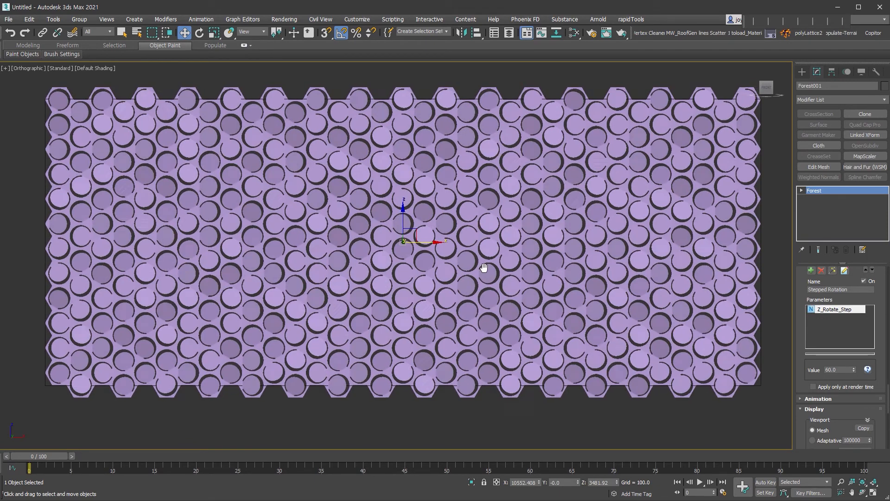
scroll(480, 274, "down", 3)
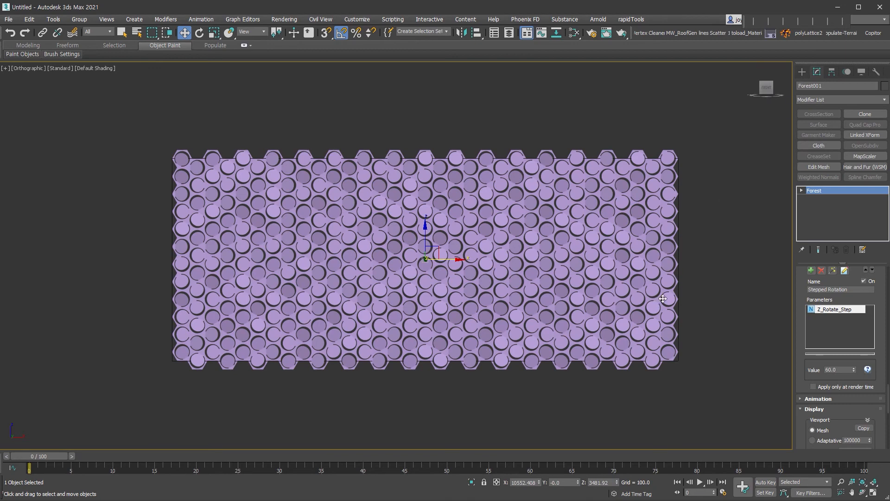
key("f")
left_click(801, 72)
left_click(840, 98)
left_click(834, 213)
left_click(858, 166)
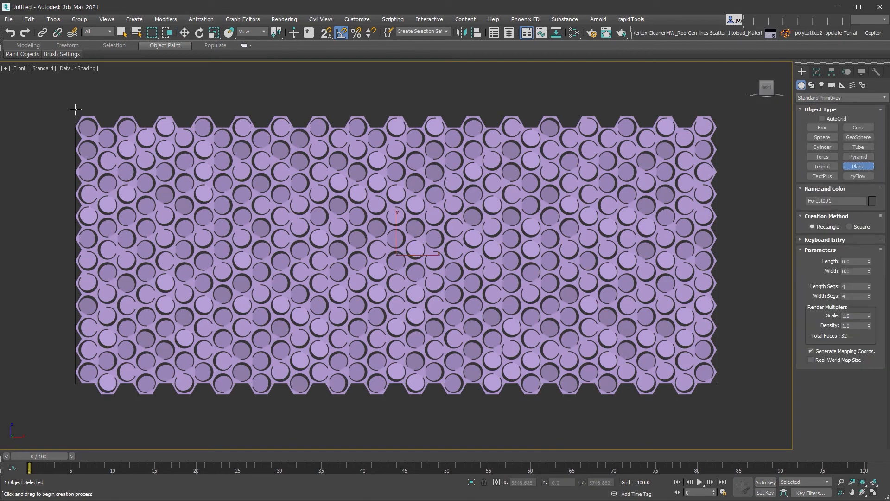
left_click_drag(69, 115, 725, 394)
key("w")
middle_click_drag(434, 210, 519, 229, "alt")
key("shift+z")
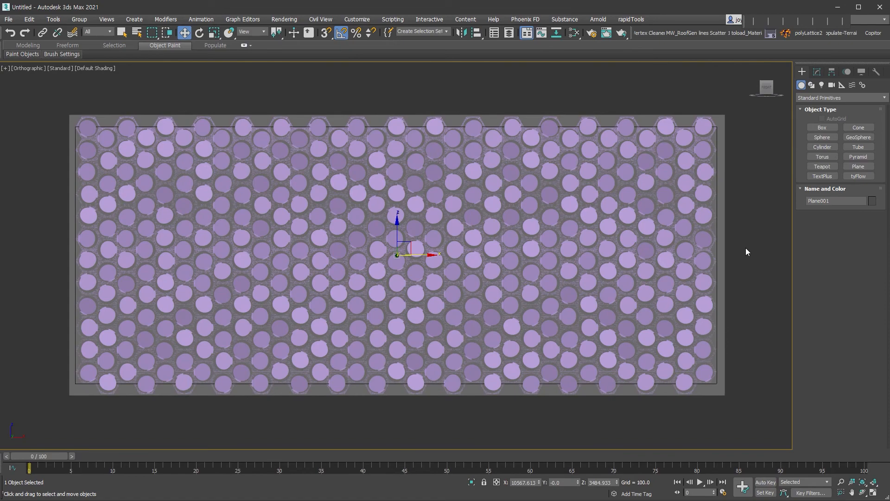
- Add the new backing plane to the forest object as its distribution surface
left_click(718, 324)
left_click(816, 72)
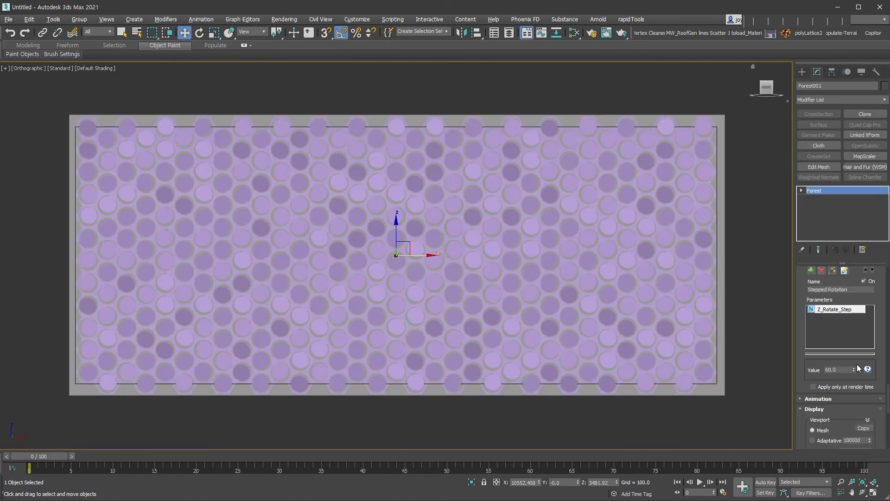
left_click_drag(798, 305, 802, 373)
left_click(820, 313)
left_click(840, 282)
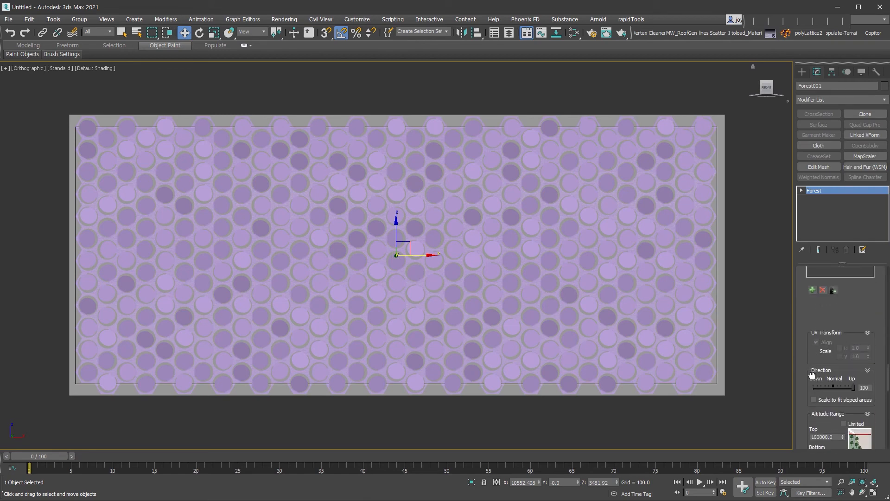
left_click(812, 341)
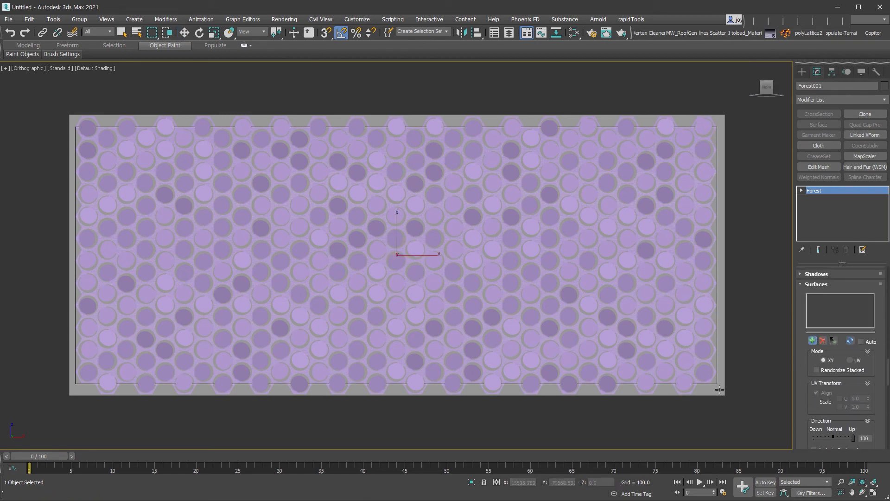
left_click(719, 389)
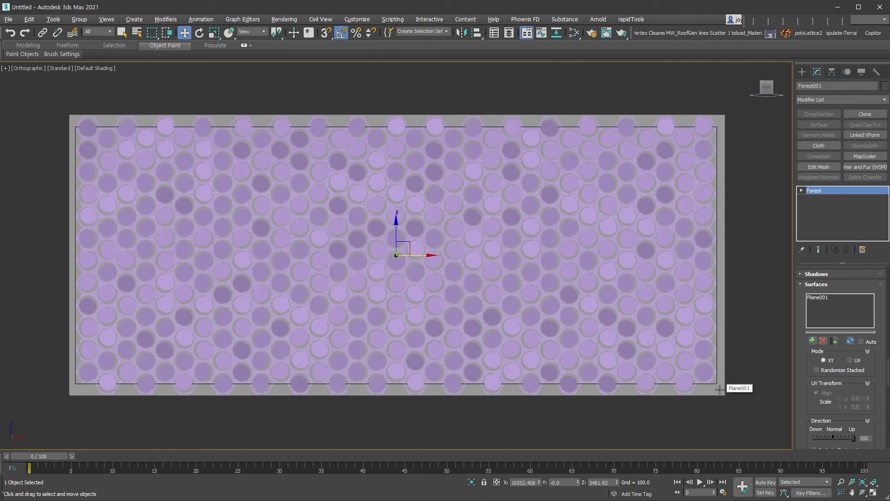
- Remove the Stepped Rotation effect from the forest
left_click_drag(801, 419, 861, 42)
left_click(819, 321)
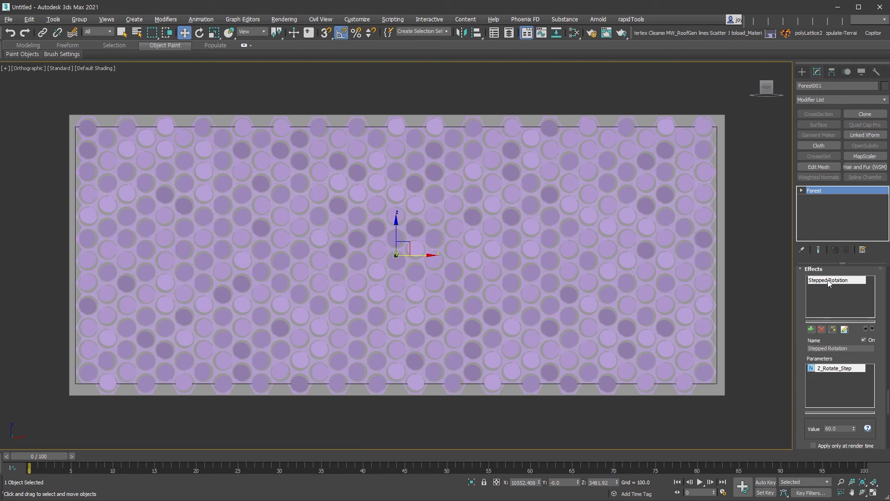
left_click(821, 329)
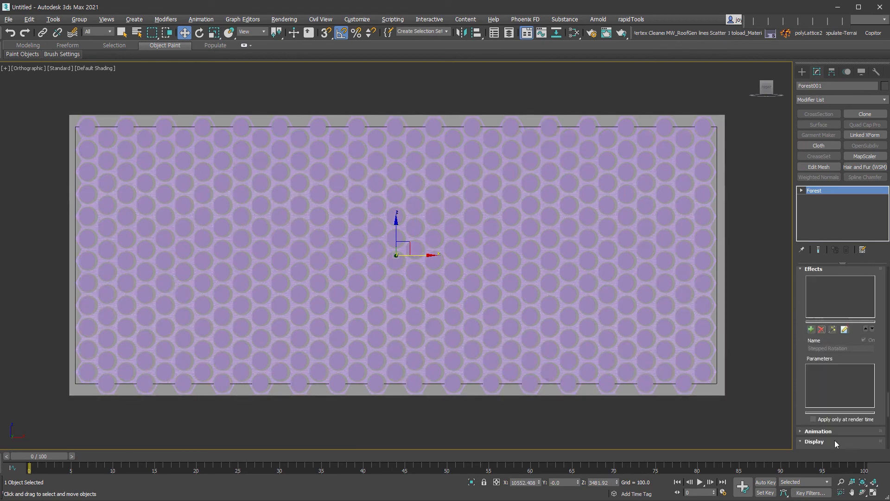
- Set the forest's animation mode to Frame from Map with an end frame of 40
scroll(834, 431, "down", 2)
left_click(819, 354)
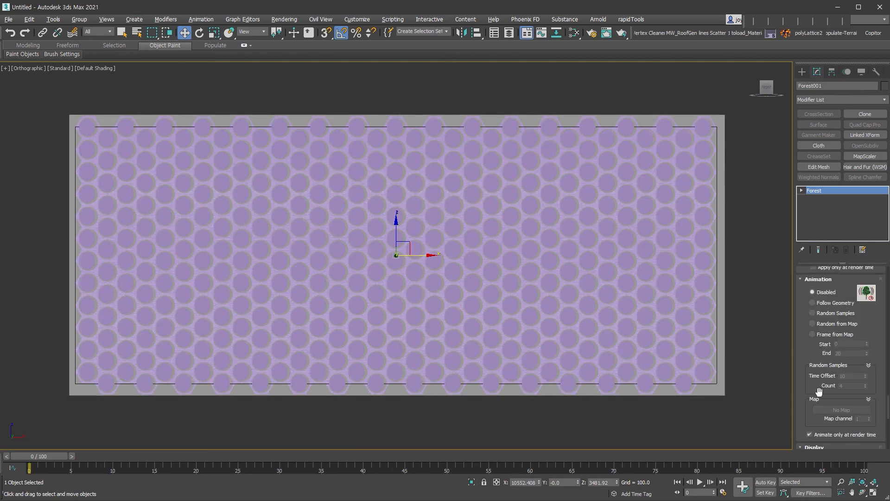
left_click(835, 334)
double_click(845, 352)
type("40")
key("Return")
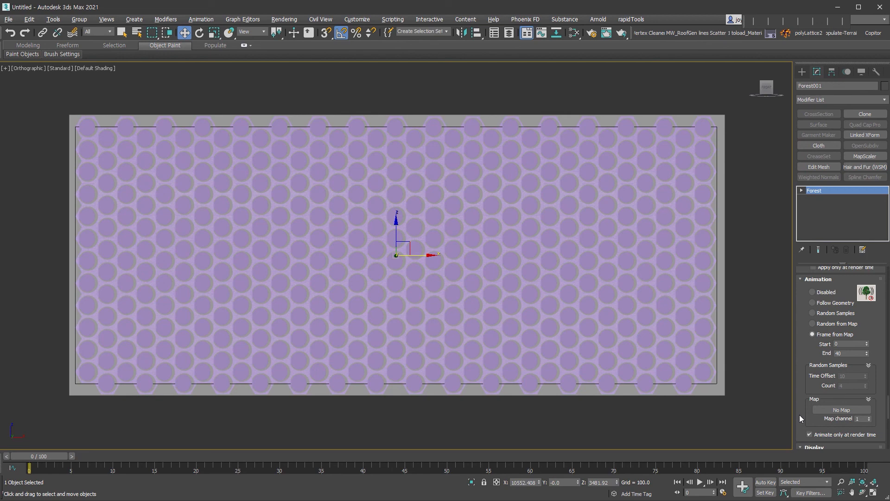
- Assign a Noise map as the forest's animation map, load it into the material editor, and disable animating only at render time
left_click(841, 410)
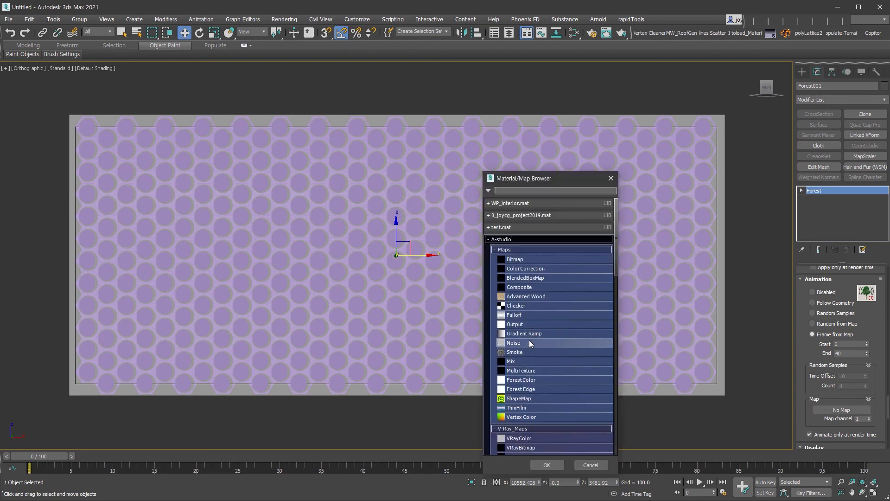
double_click(530, 342)
left_click_drag(298, 243, 230, 230)
left_click(217, 267)
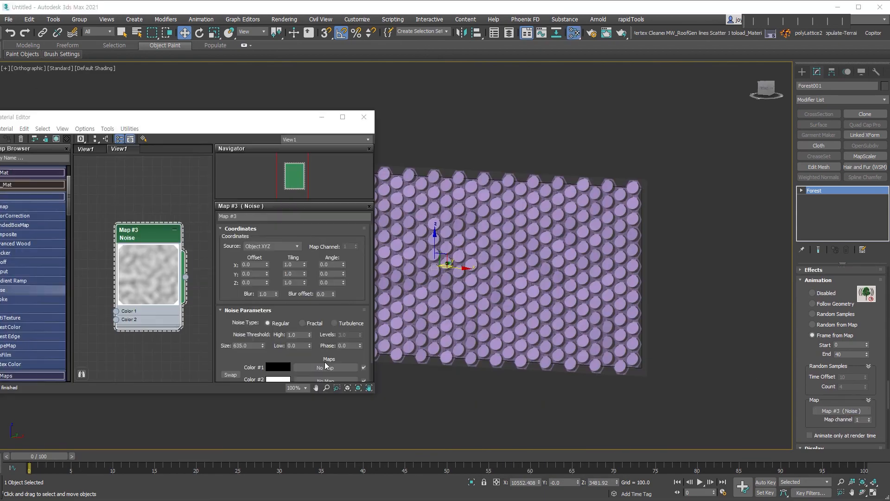
- In a perspective view of the wall, adjust the Noise map to size about 1751, low threshold 0.115 and phase 13
left_click_drag(262, 346, 288, 324)
key("p")
middle_click_drag(563, 282, 505, 295, "alt")
left_click_drag(263, 345, 274, 288)
left_click_drag(310, 345, 292, 332)
left_click_drag(360, 345, 360, 324)
mouse_move(598, 222)
middle_mouse_down("alt")
mouse_move(641, 213)
mouse_move(598, 227)
middle_mouse_up("alt")
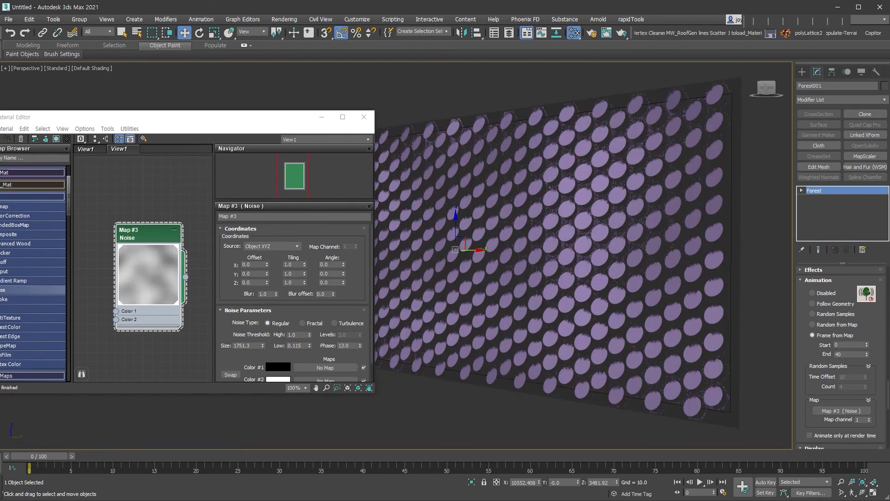